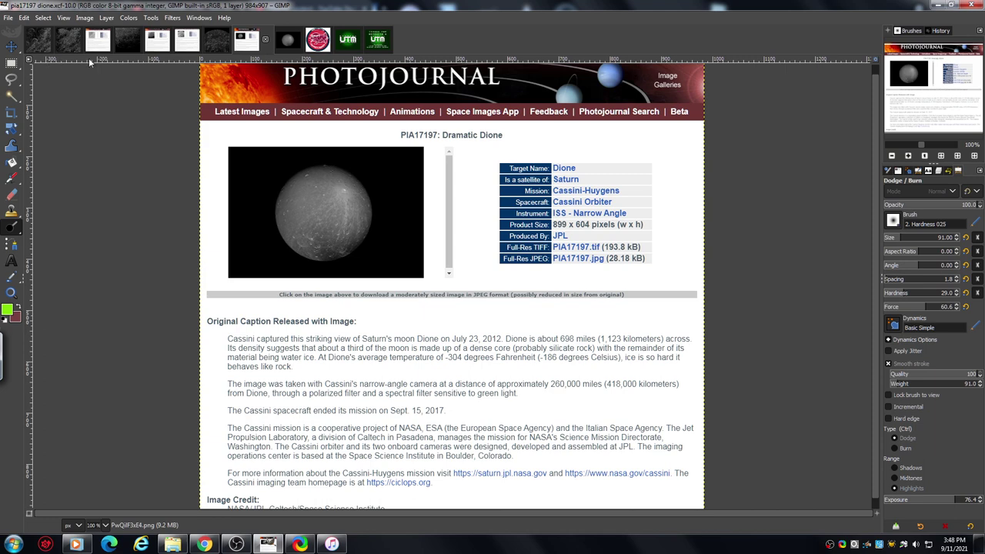
Step: Review the PIA07638 info page and view the whole enhanced PIA07638 Dione image at 6.25% zoom
left_click(98, 43)
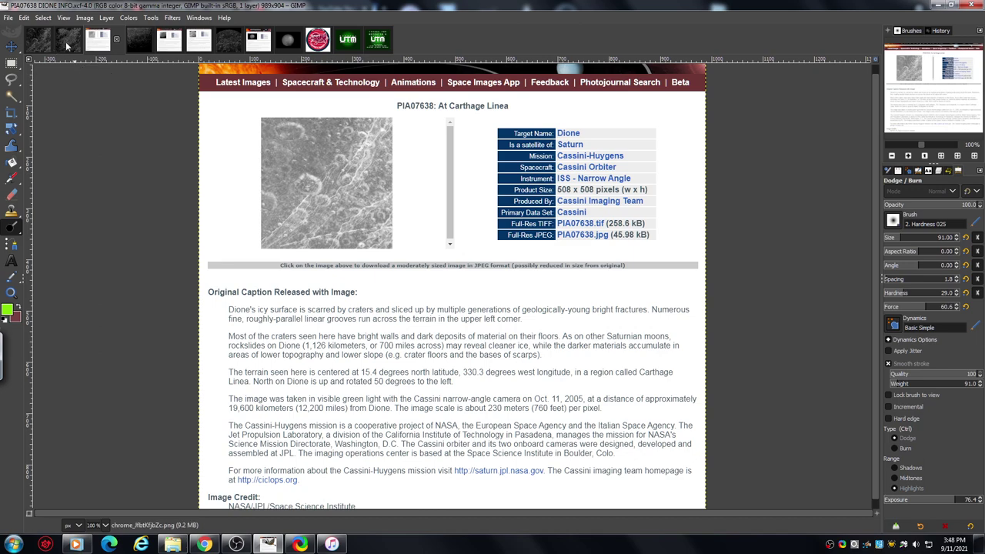
left_click(68, 41)
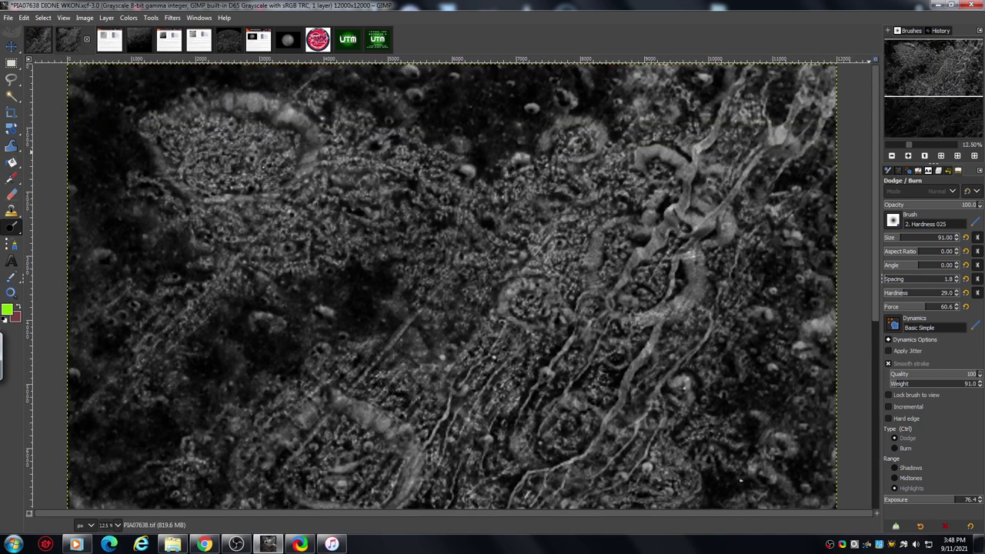
left_click(893, 157)
left_click(893, 157)
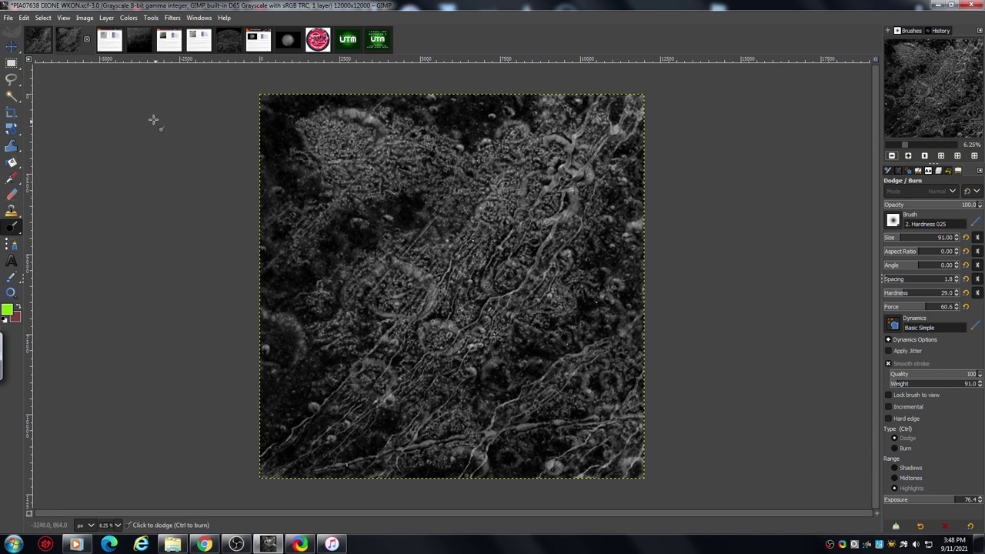
Step: Review the PIA20492 info page and its source photo, along with the Cassini-Huygens mission logo image
left_click(169, 40)
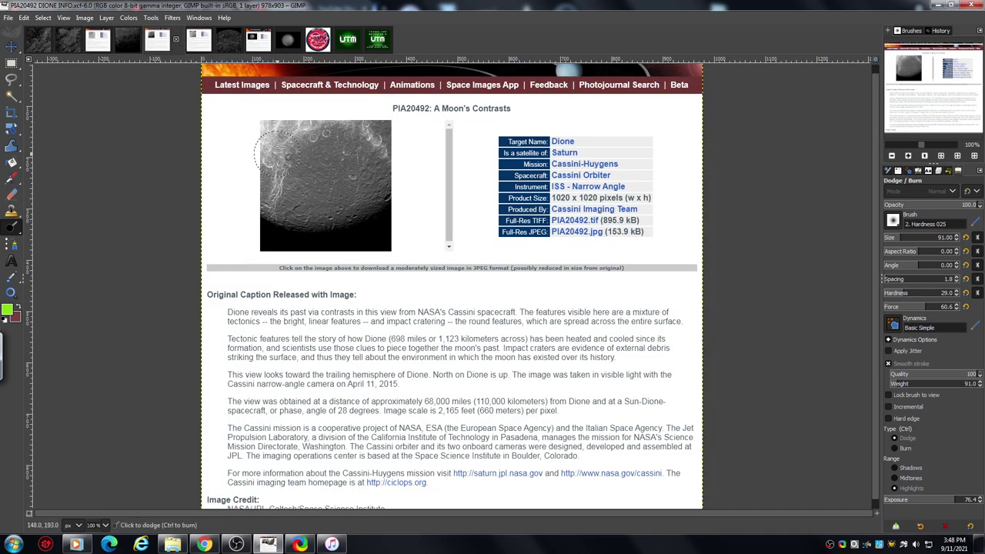
mouse_move(287, 228)
left_mouse_down()
mouse_move(385, 228)
mouse_move(415, 151)
mouse_move(366, 120)
mouse_move(263, 123)
left_mouse_up()
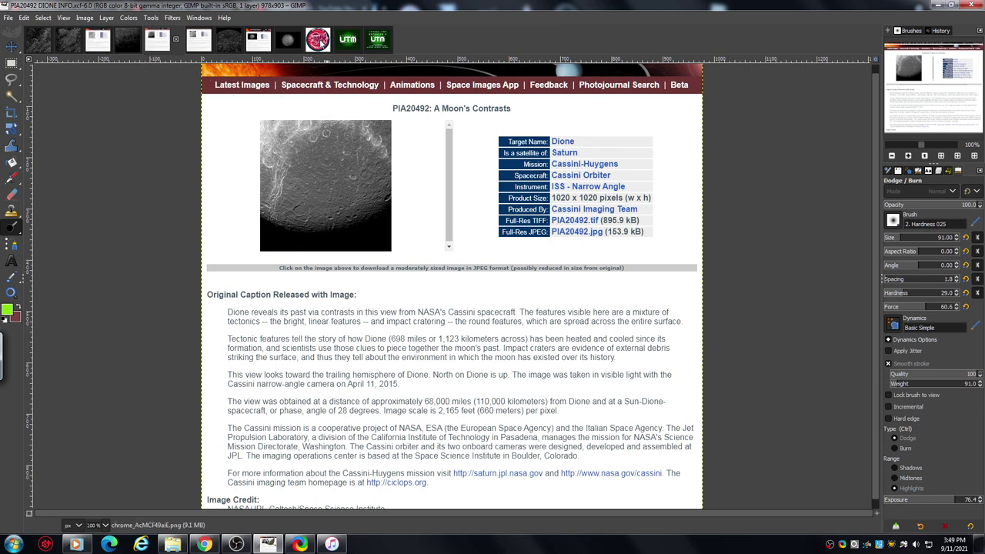
left_click(319, 43)
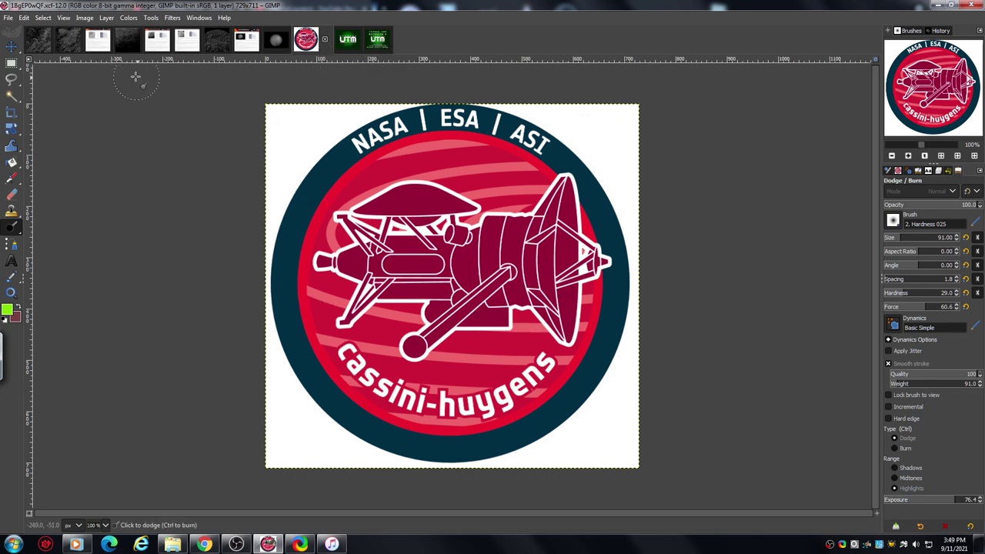
left_click(159, 42)
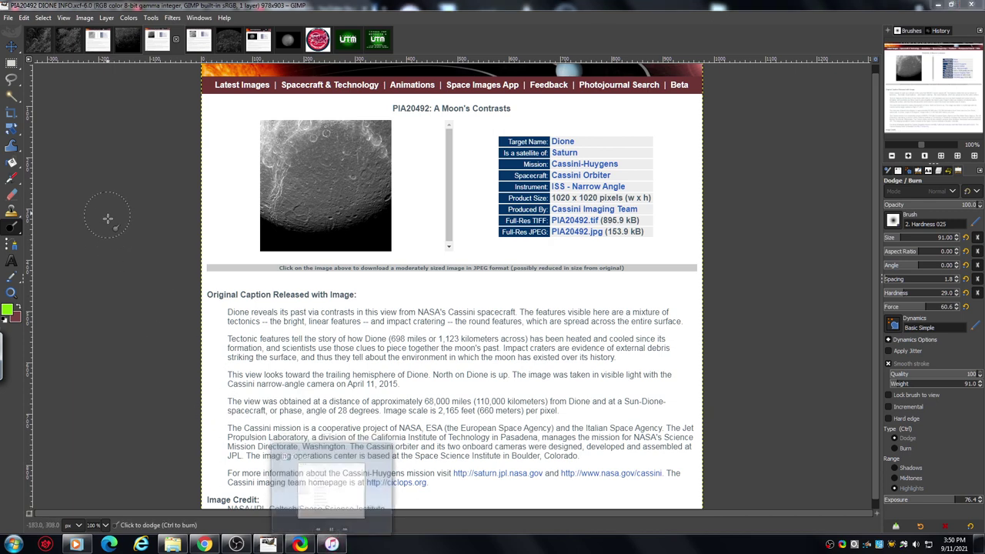
Step: Examine the upper part of the enhanced PIA20492 Dione image at 25% zoom
left_click(127, 42)
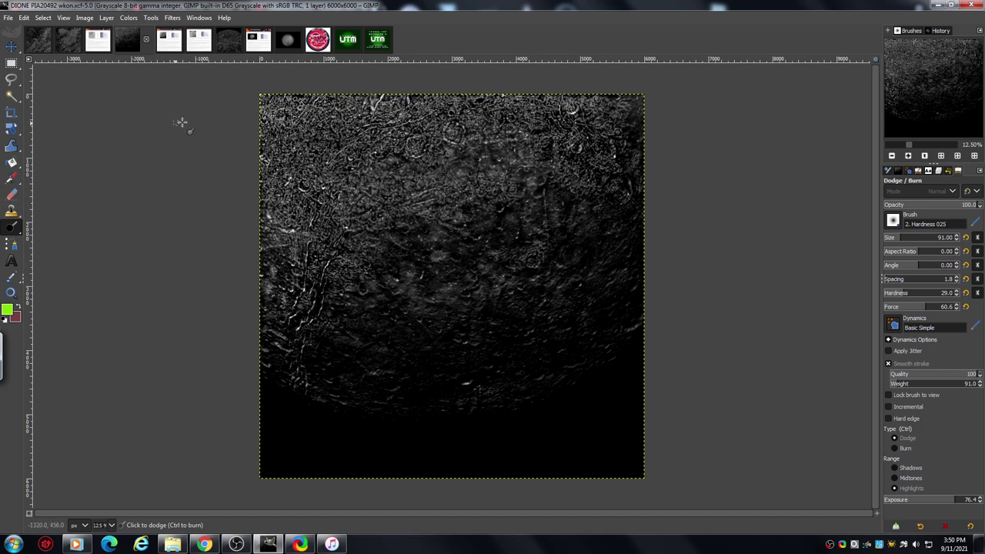
left_click(909, 158)
left_click(909, 157)
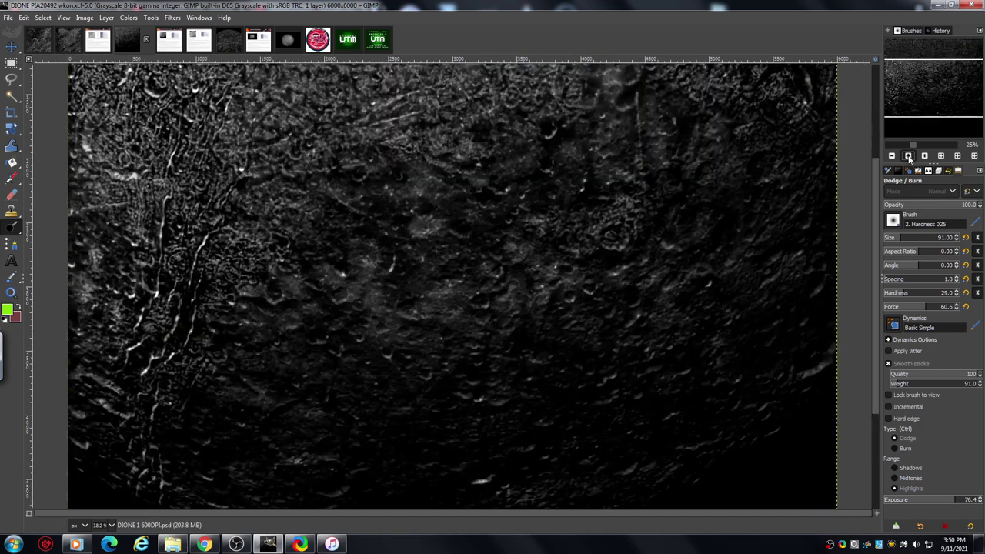
left_click_drag(878, 208, 876, 116)
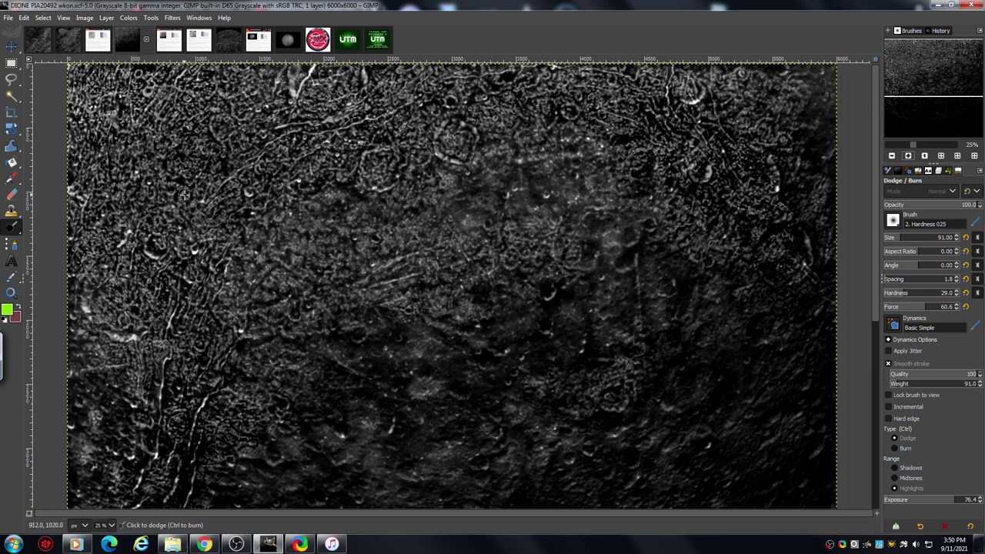
Step: Inspect the original moon photo on the PIA20492 info page at 200% zoom for comparison
left_click(169, 42)
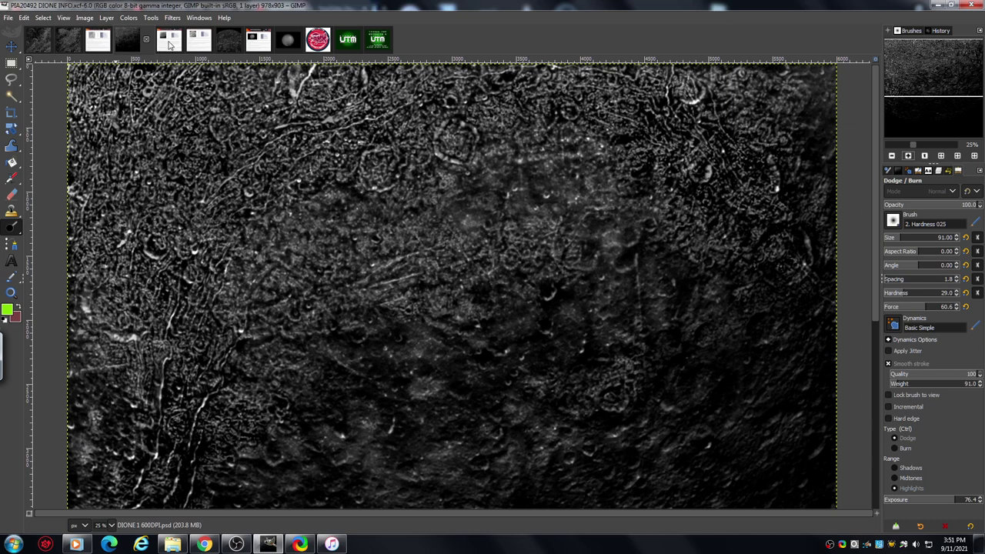
left_click(909, 156)
left_click_drag(914, 95, 910, 81)
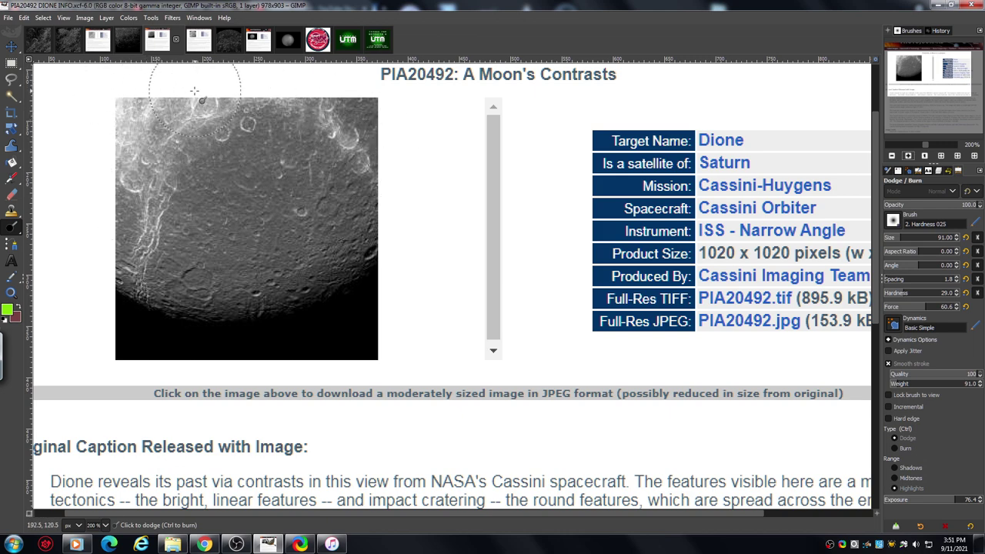
Step: Magnify the middle of the enhanced PIA20492 image's upper half to 200% for a close look at surface detail
left_click(127, 40)
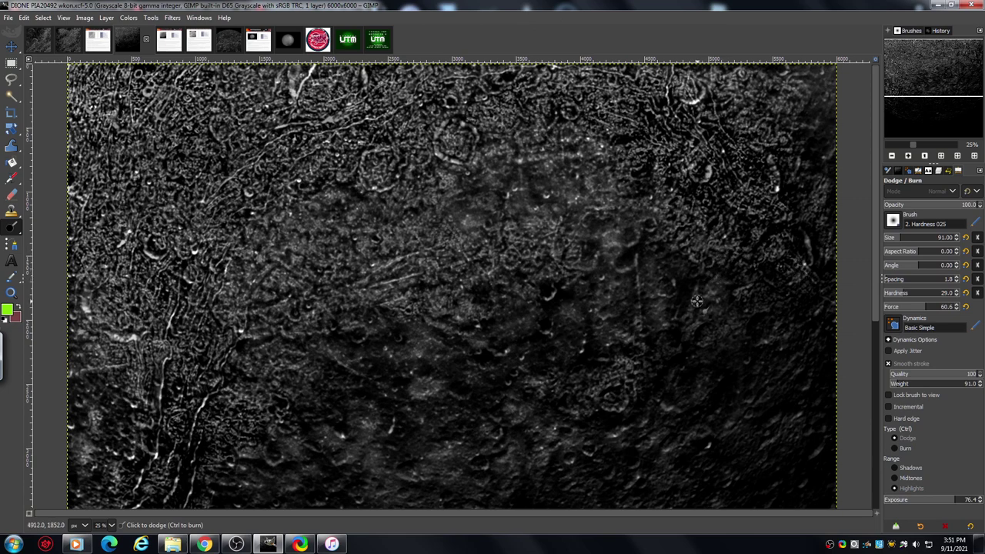
left_click(909, 156)
left_click(908, 156)
left_click(908, 156)
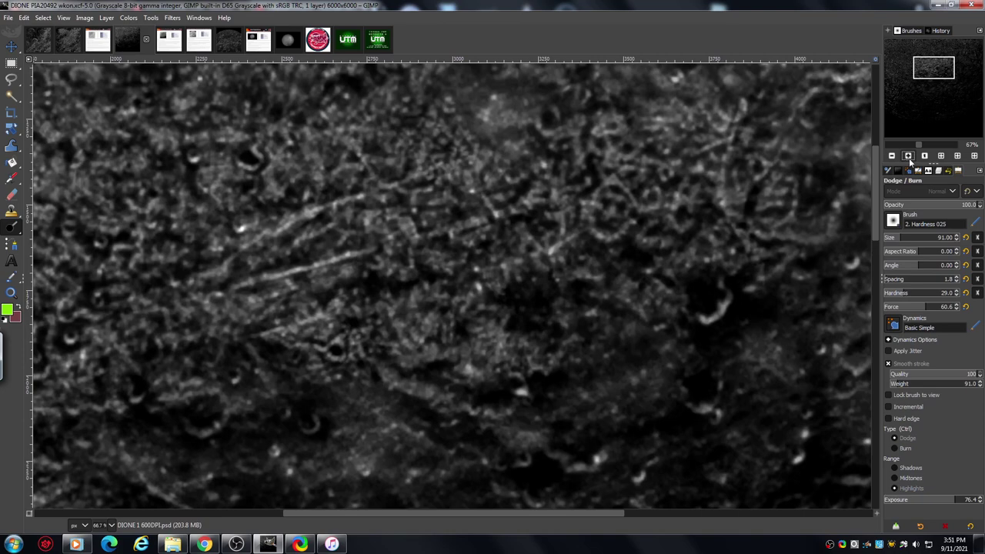
left_click(909, 156)
left_click(908, 156)
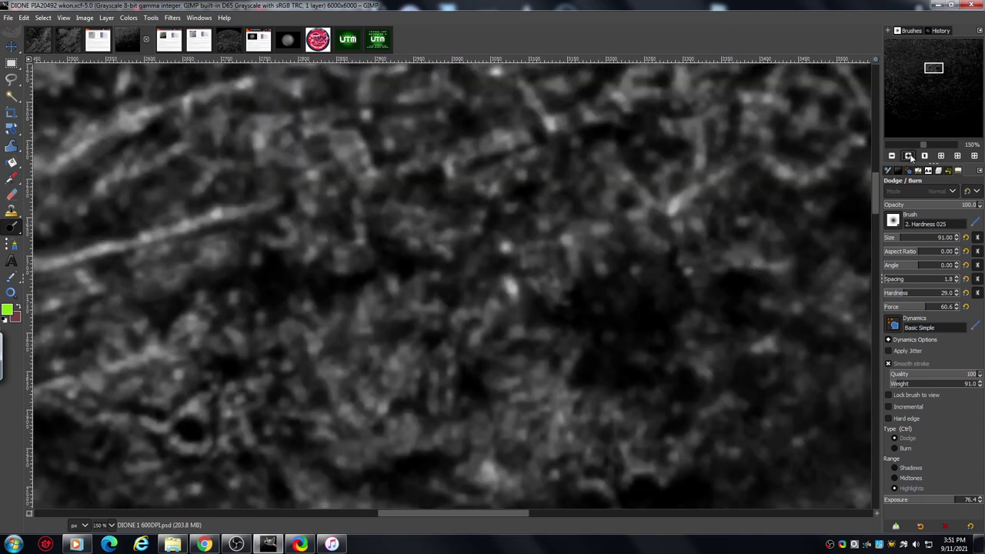
left_click(909, 156)
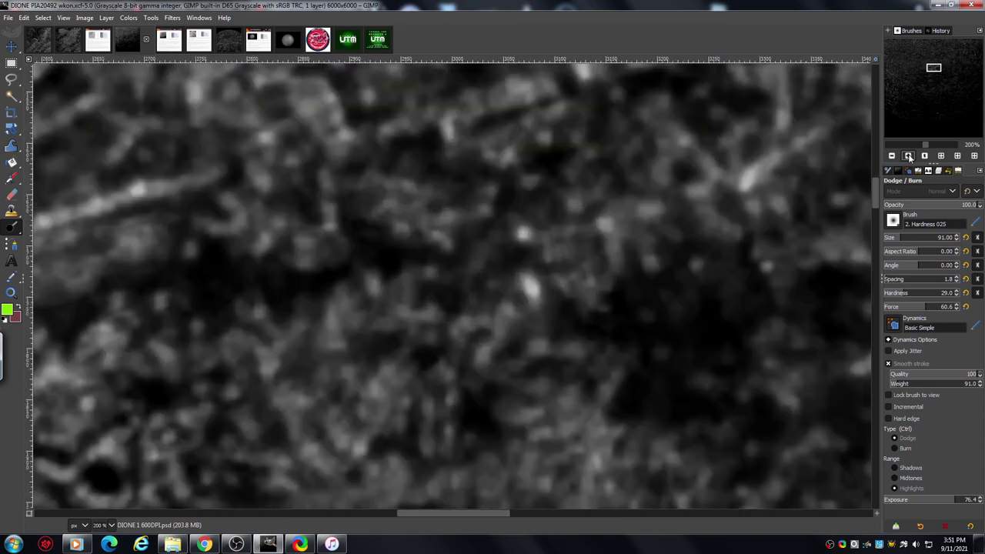
Step: Examine the upper-left corner area of the enhanced PIA20492 image at 50% zoom
left_click(893, 156)
left_click(893, 157)
left_click(893, 156)
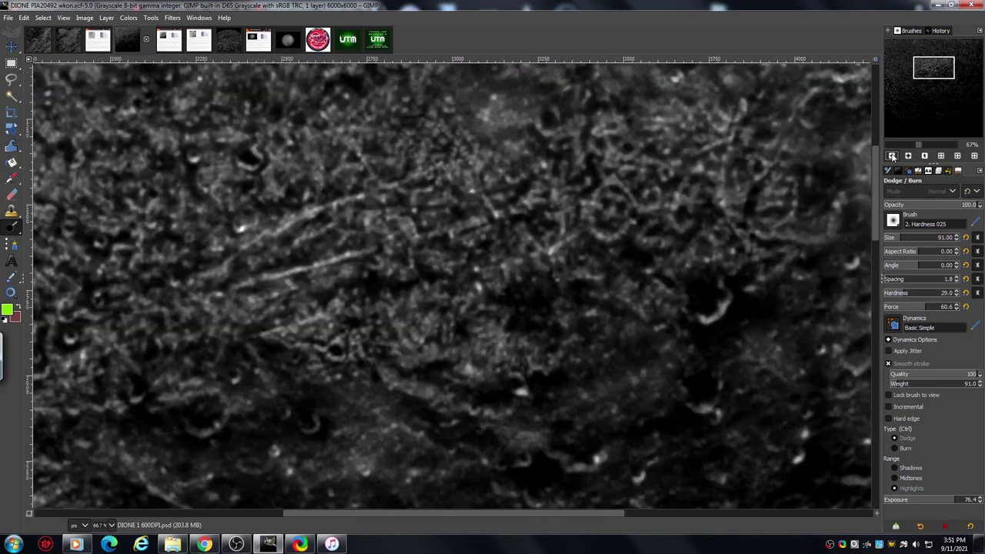
left_click(893, 156)
left_click_drag(875, 176, 873, 114)
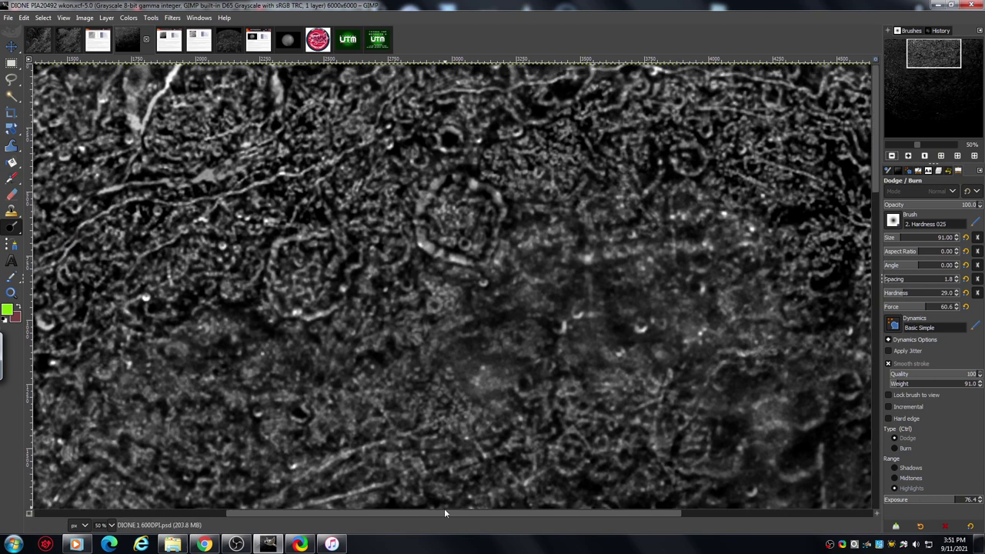
left_click_drag(438, 514, 247, 528)
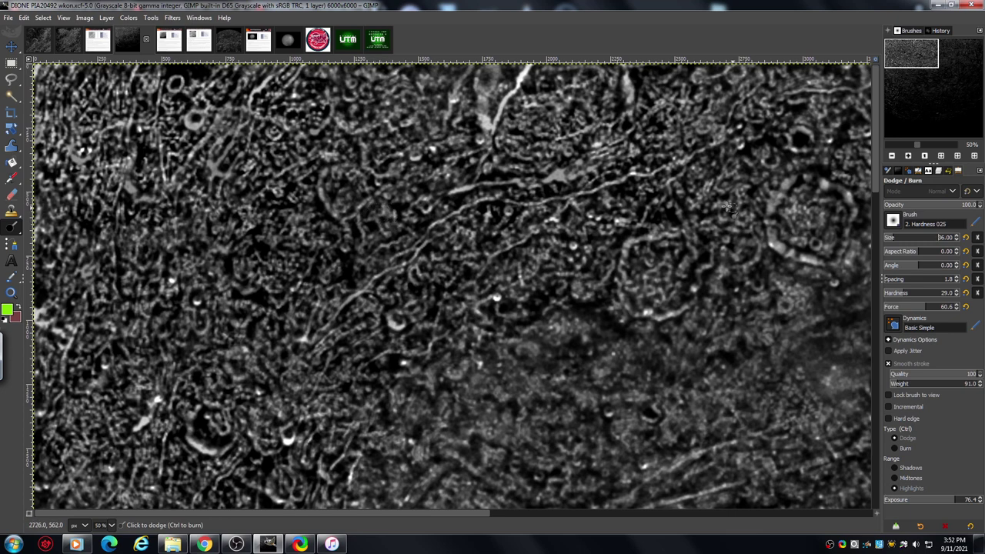
Step: Survey the upper part of the enhanced PIA20492 image from its left edge to its right edge at 33% zoom
left_click(891, 156)
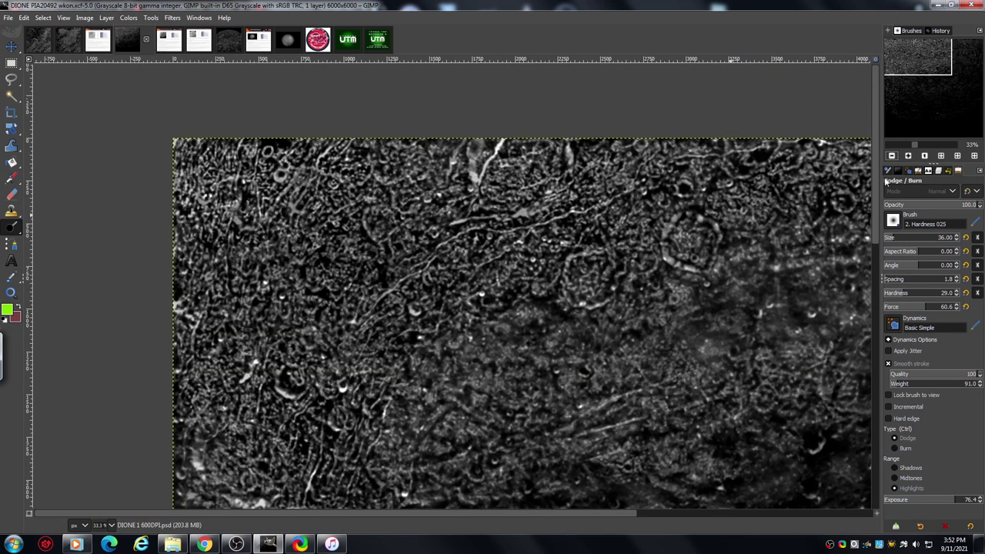
scroll(875, 197, "down", 2)
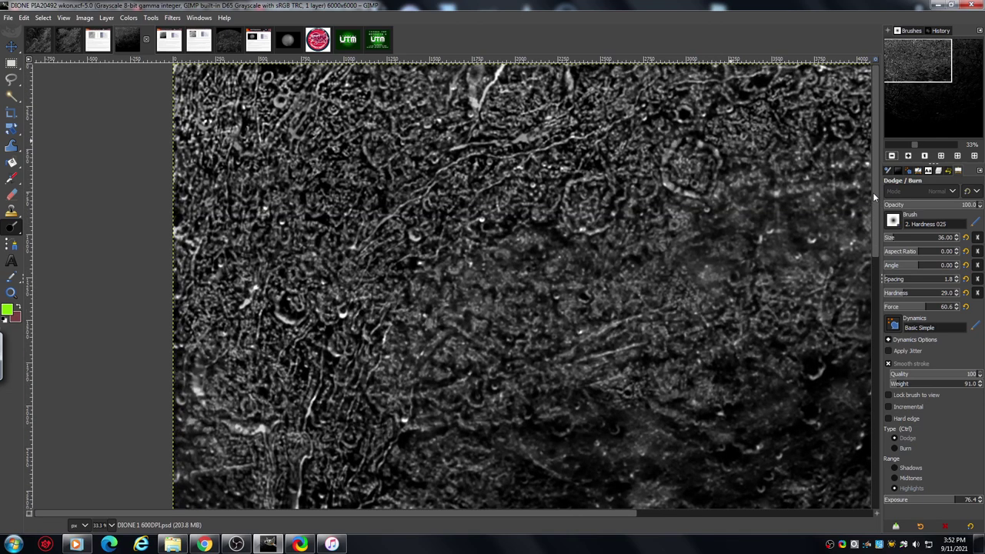
scroll(475, 513, "right", 3)
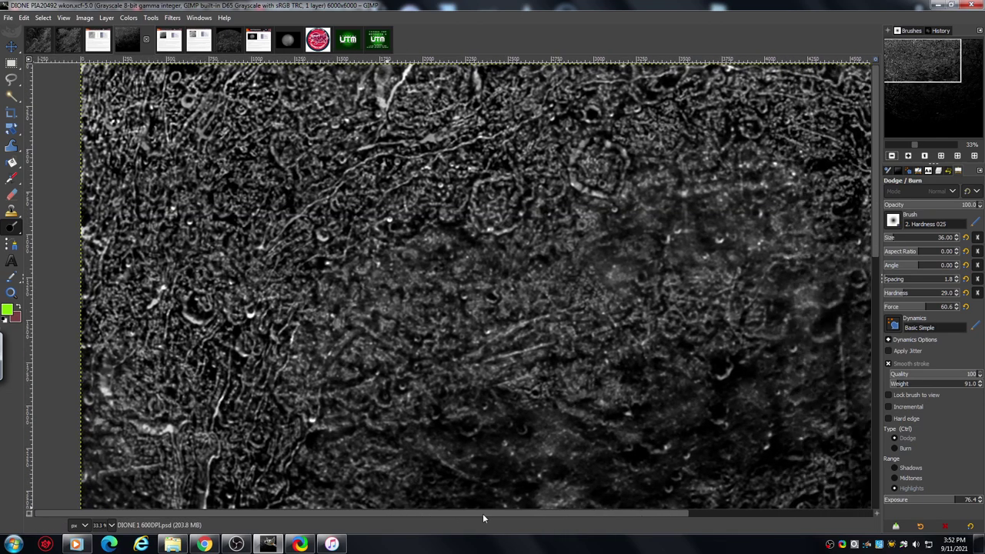
scroll(484, 514, "right", 2)
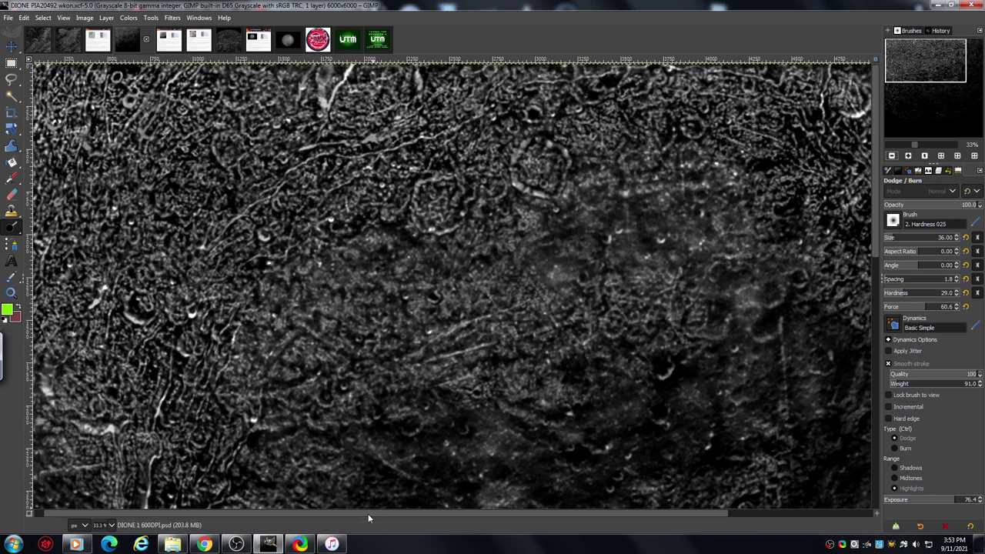
left_click_drag(368, 514, 424, 514)
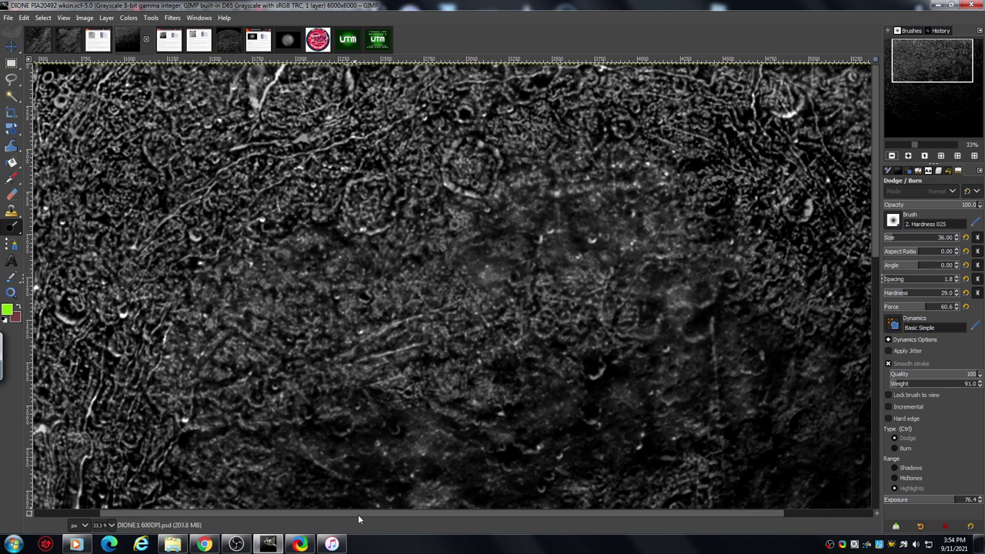
left_click_drag(358, 514, 439, 520)
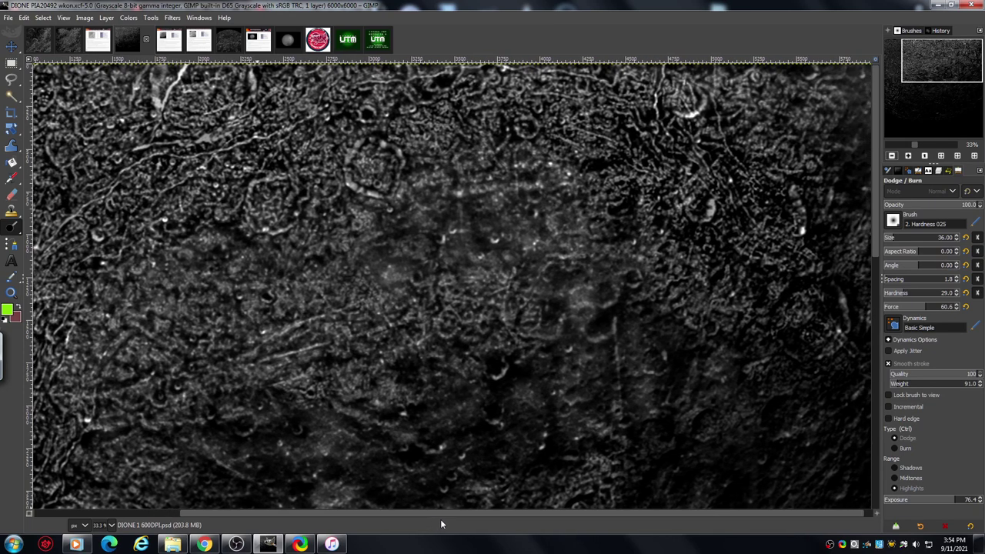
left_click_drag(442, 522, 451, 522)
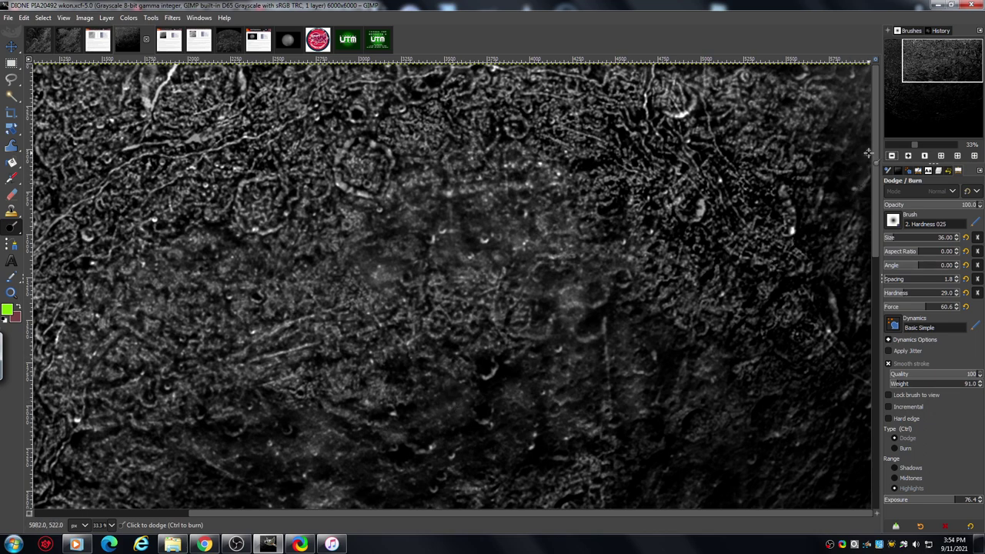
Step: Examine the terrain further down the right side of the moon at 33% zoom in full-screen view
scroll(875, 158, "down", 1)
left_click_drag(875, 156, 879, 189)
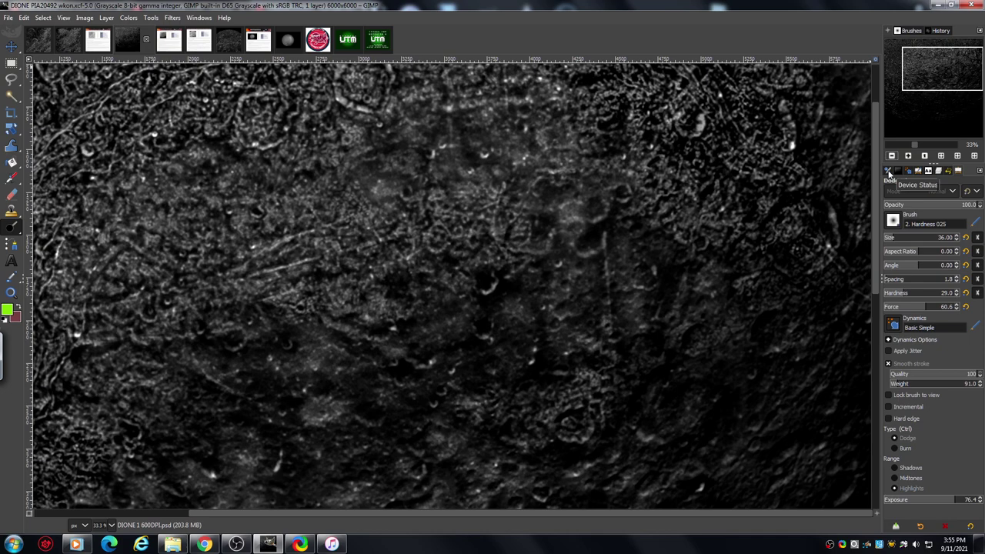
key("F11")
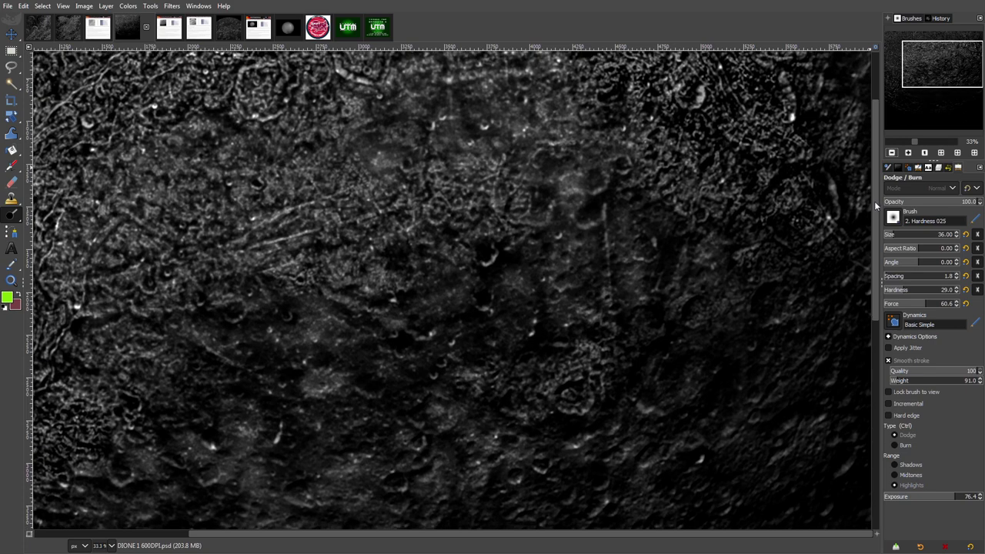
left_click_drag(875, 204, 872, 247)
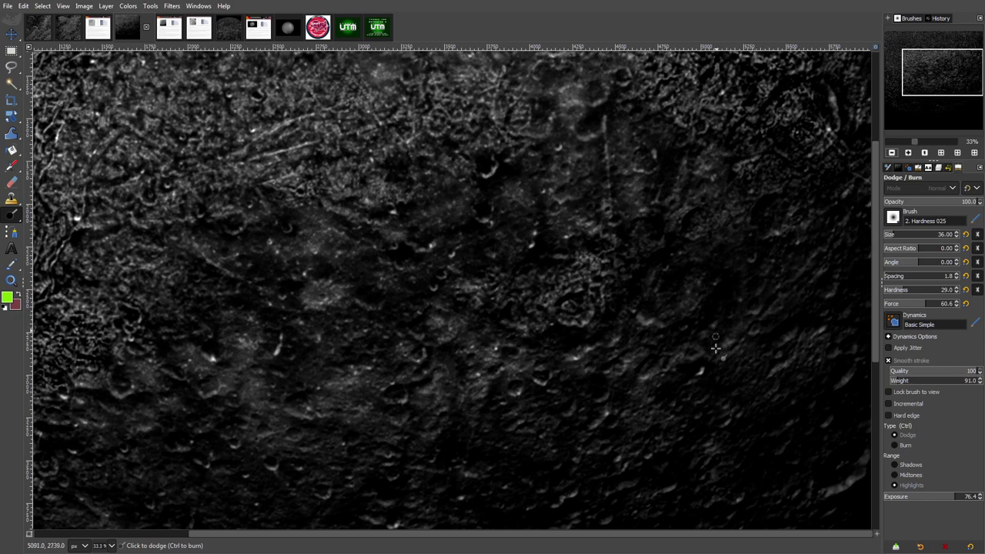
Step: Inspect the moon's lower half at 25% zoom and its lower-right edge at 33% zoom
left_click(892, 153)
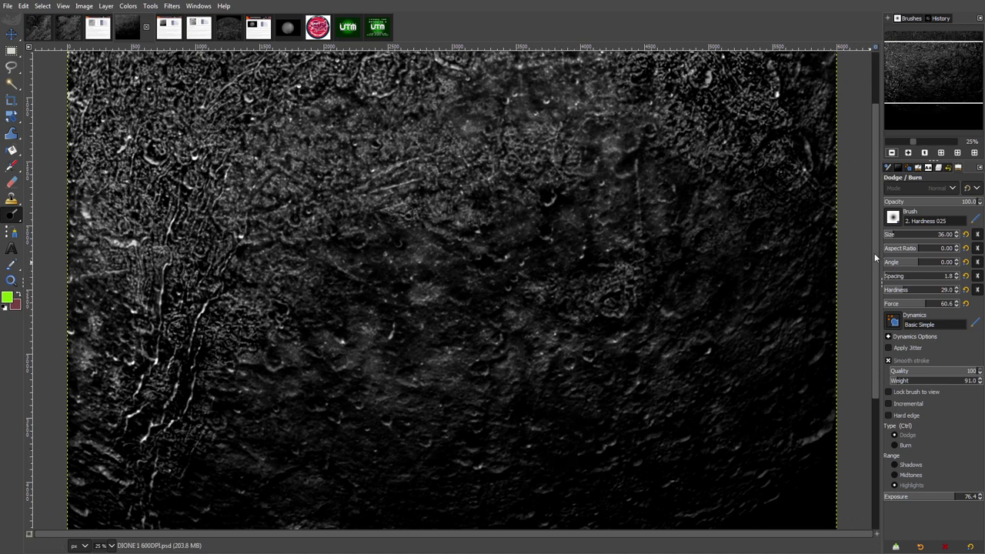
left_click_drag(875, 253, 883, 329)
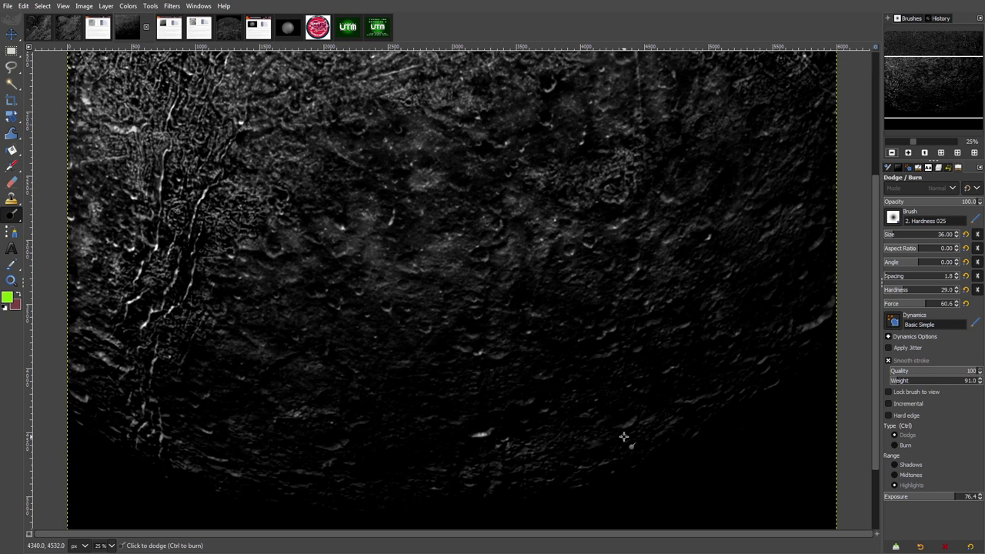
left_click(908, 153)
left_click_drag(916, 94, 927, 105)
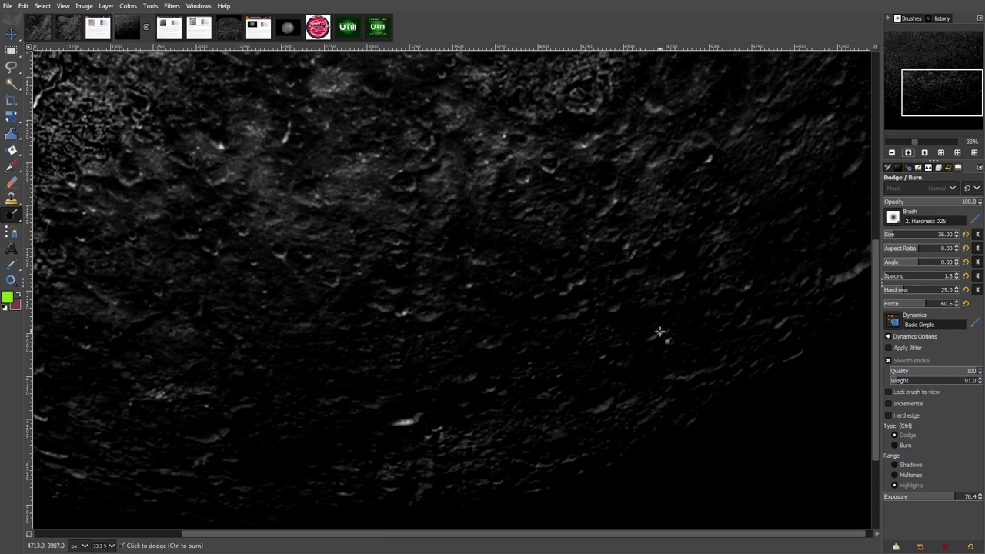
Step: Leave full-screen view and examine the lower part of the moon toward its right edge at 25% zoom
key("F11")
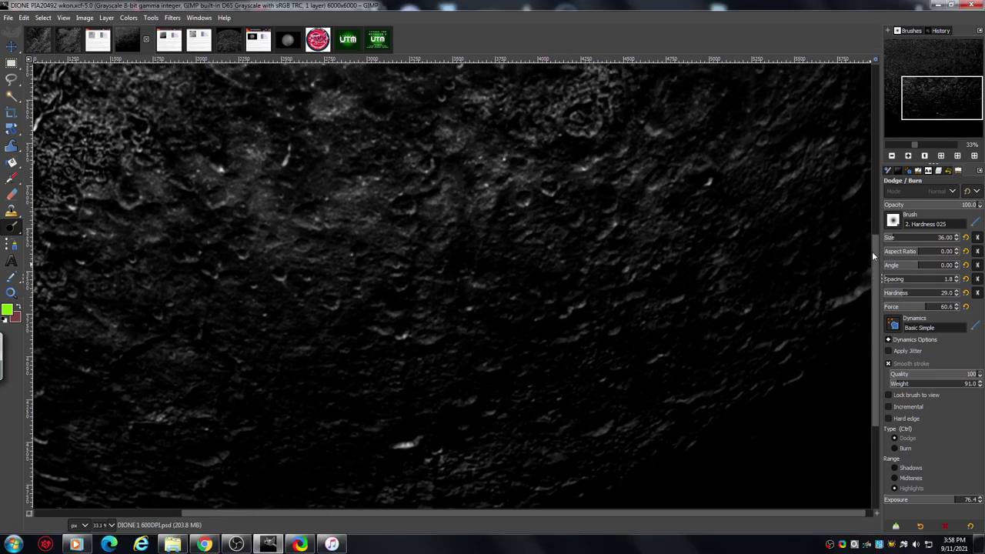
left_click(893, 156)
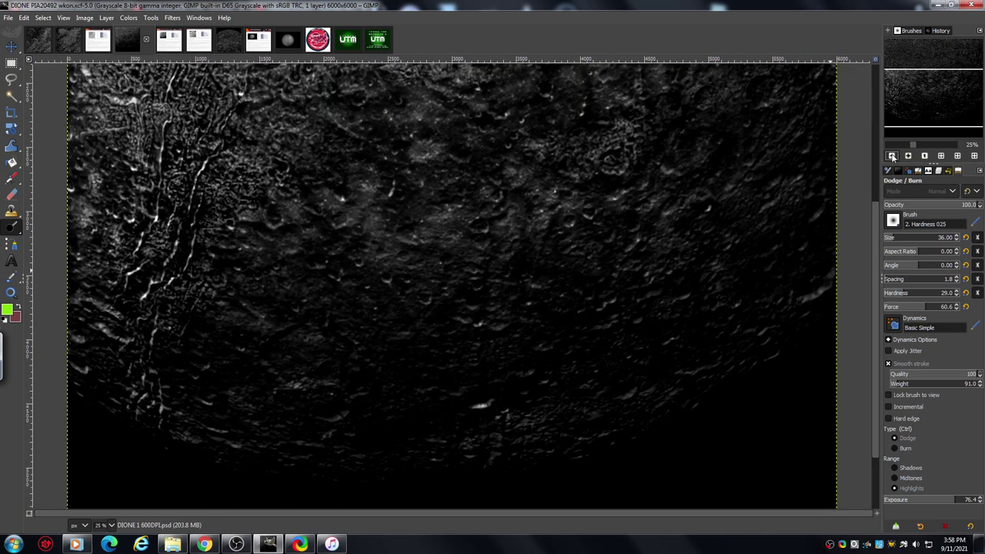
left_click_drag(920, 109, 926, 105)
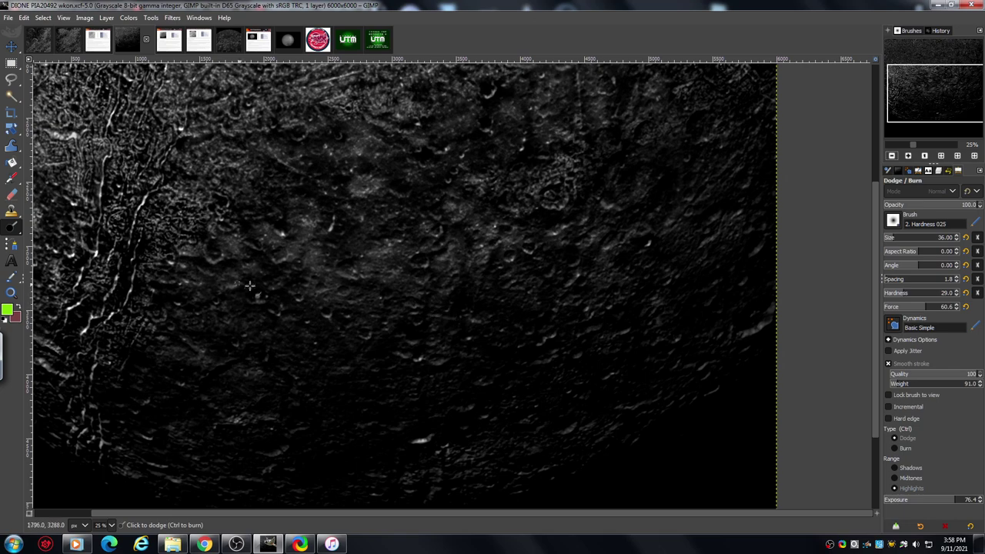
Step: Set the Dodge brush size to 46 and brighten the highlights of the dark cratered patch below the ringed crater in the moon's lower half
left_click(909, 156)
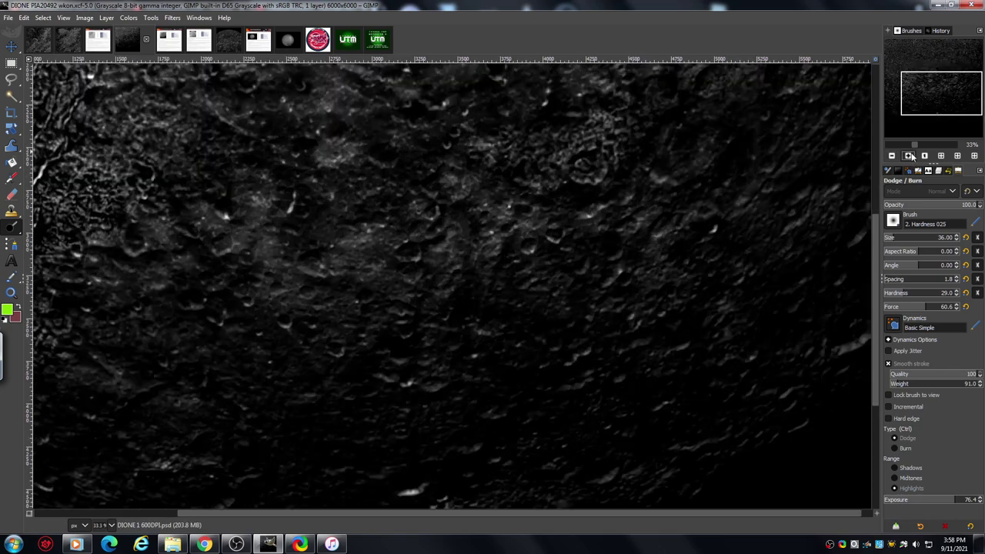
left_click(909, 156)
left_click_drag(872, 259, 874, 283)
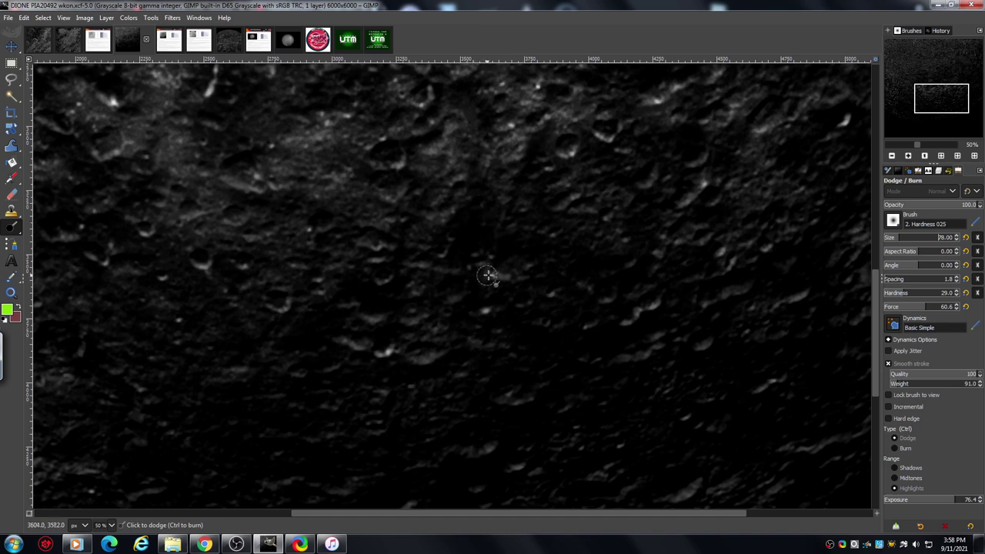
mouse_move(486, 307)
left_mouse_down()
mouse_move(489, 275)
mouse_move(480, 279)
mouse_move(477, 292)
mouse_move(519, 293)
mouse_move(481, 289)
mouse_move(527, 268)
mouse_move(507, 263)
mouse_move(545, 279)
mouse_move(536, 285)
mouse_move(511, 262)
mouse_move(538, 280)
mouse_move(504, 293)
mouse_move(557, 284)
mouse_move(531, 320)
mouse_move(551, 312)
mouse_move(587, 324)
mouse_move(572, 300)
mouse_move(589, 284)
mouse_move(570, 286)
mouse_move(572, 303)
mouse_move(555, 310)
mouse_move(568, 299)
mouse_move(566, 280)
mouse_move(564, 309)
mouse_move(587, 304)
mouse_move(570, 321)
mouse_move(538, 302)
mouse_move(543, 279)
mouse_move(570, 271)
mouse_move(539, 287)
mouse_move(574, 273)
mouse_move(553, 280)
mouse_move(565, 264)
mouse_move(538, 260)
mouse_move(590, 249)
mouse_move(536, 254)
mouse_move(600, 256)
mouse_move(552, 253)
mouse_move(614, 275)
mouse_move(577, 294)
mouse_move(580, 327)
mouse_move(515, 330)
mouse_move(500, 309)
mouse_move(521, 310)
mouse_move(501, 302)
mouse_move(525, 329)
mouse_move(501, 311)
mouse_move(511, 308)
mouse_move(506, 325)
mouse_move(466, 283)
mouse_move(435, 270)
mouse_move(418, 278)
mouse_move(456, 266)
mouse_move(422, 294)
mouse_move(455, 317)
mouse_move(448, 298)
mouse_move(409, 288)
mouse_move(424, 282)
mouse_move(398, 288)
mouse_move(365, 275)
mouse_move(337, 297)
mouse_move(346, 280)
mouse_move(501, 350)
mouse_move(488, 321)
mouse_move(484, 337)
mouse_move(469, 311)
mouse_move(480, 287)
mouse_move(446, 288)
mouse_move(467, 277)
mouse_move(477, 253)
mouse_move(465, 241)
mouse_move(454, 273)
mouse_move(458, 251)
mouse_move(408, 262)
mouse_move(423, 241)
mouse_move(414, 224)
mouse_move(515, 253)
mouse_move(506, 264)
mouse_move(477, 238)
mouse_move(532, 238)
mouse_move(531, 226)
mouse_move(505, 218)
mouse_move(508, 210)
mouse_move(546, 238)
mouse_move(505, 221)
mouse_move(513, 247)
mouse_move(479, 223)
mouse_move(518, 288)
mouse_move(508, 297)
mouse_move(532, 310)
mouse_move(519, 326)
mouse_move(445, 315)
mouse_move(470, 351)
mouse_move(590, 314)
mouse_move(577, 295)
mouse_move(544, 308)
mouse_move(561, 275)
mouse_move(551, 238)
mouse_move(550, 258)
mouse_move(585, 264)
mouse_move(563, 279)
mouse_move(554, 275)
mouse_move(612, 265)
left_mouse_up()
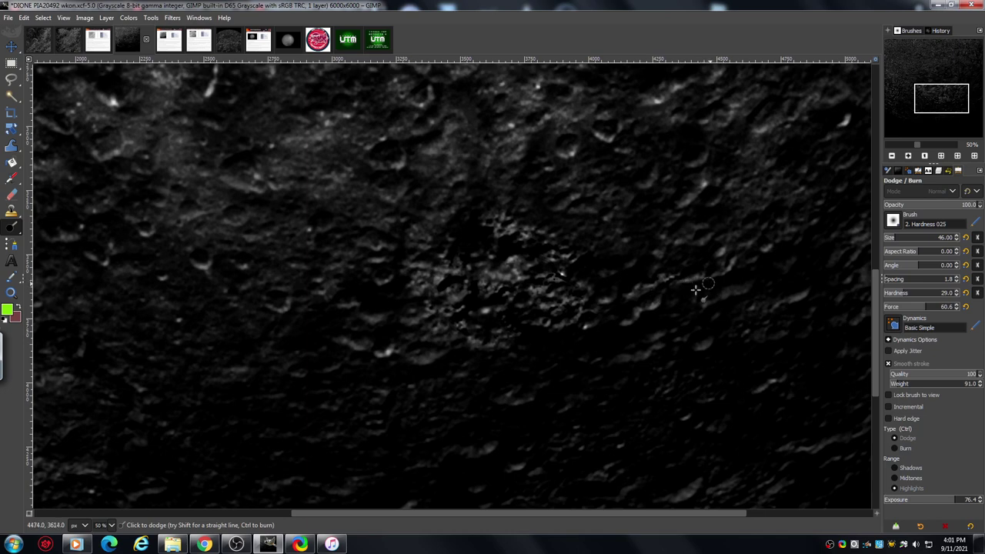
left_click(908, 155)
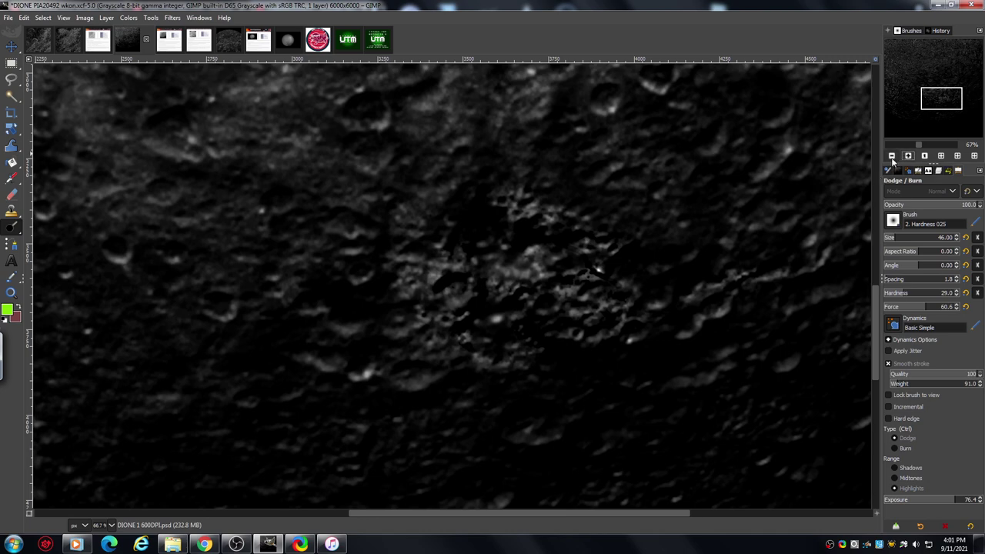
left_click(892, 155)
left_click(892, 155)
left_click(892, 156)
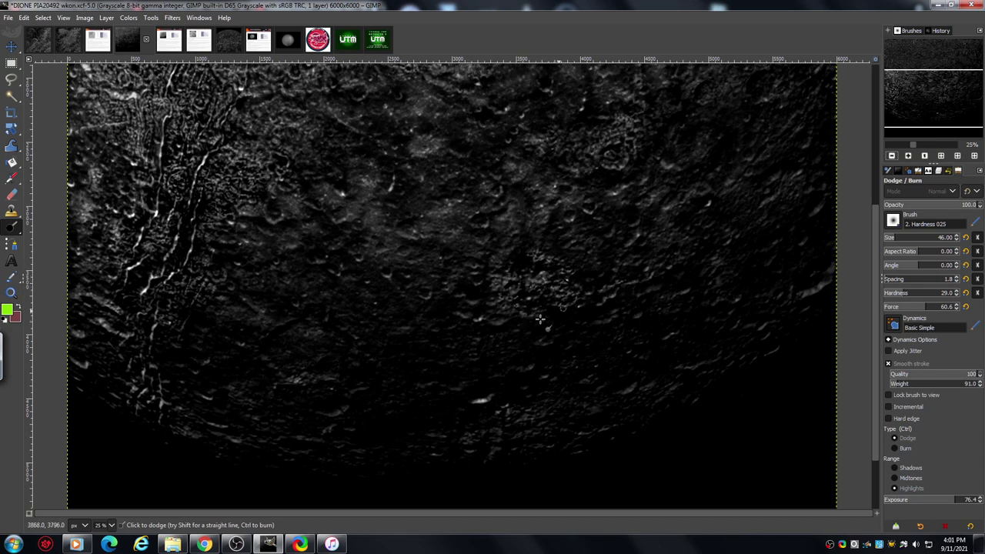
Step: Dodge the highlights along the ridge and small craters above the brightened patch, plus the terrain just west of it, at 50% zoom
left_click(908, 156)
left_click(909, 157)
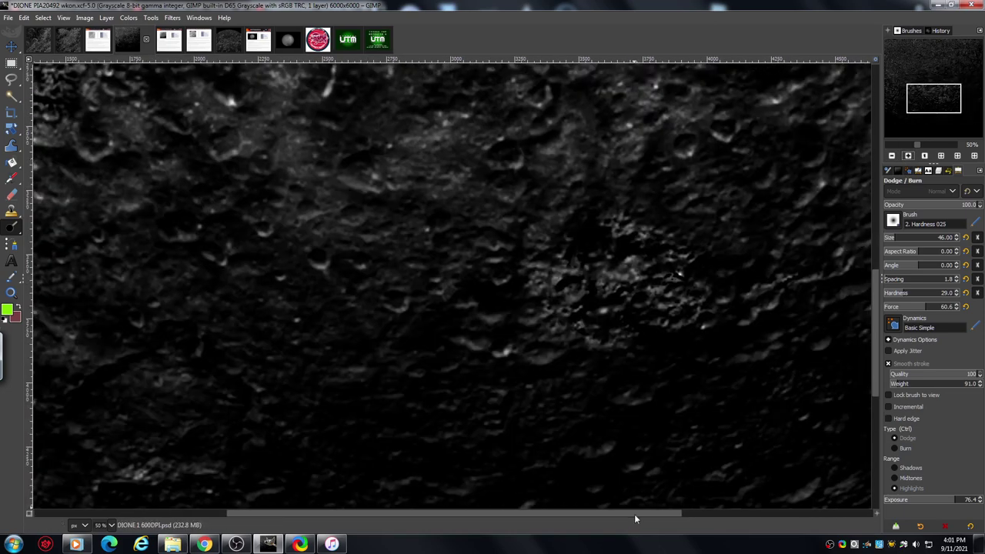
left_click_drag(635, 518, 704, 514)
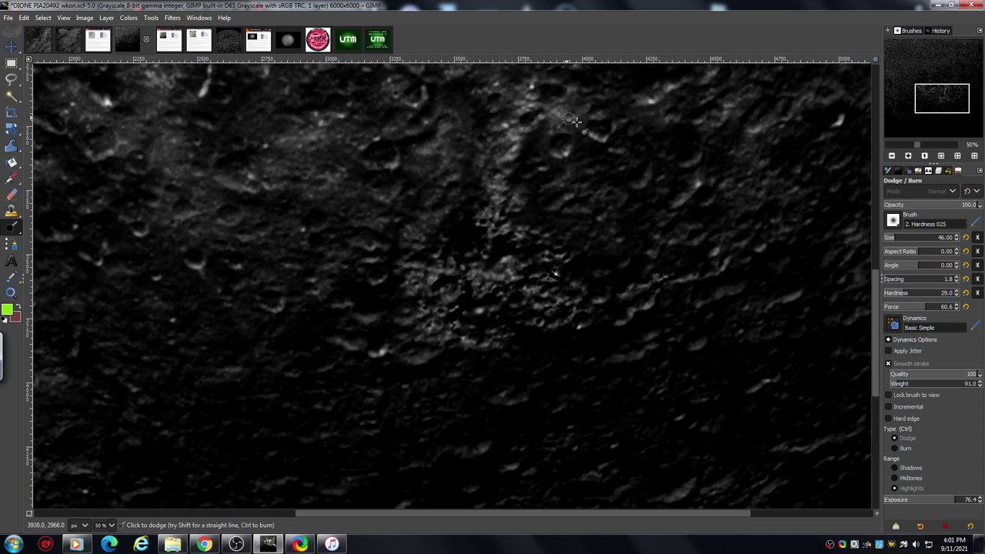
left_click_drag(569, 119, 576, 121)
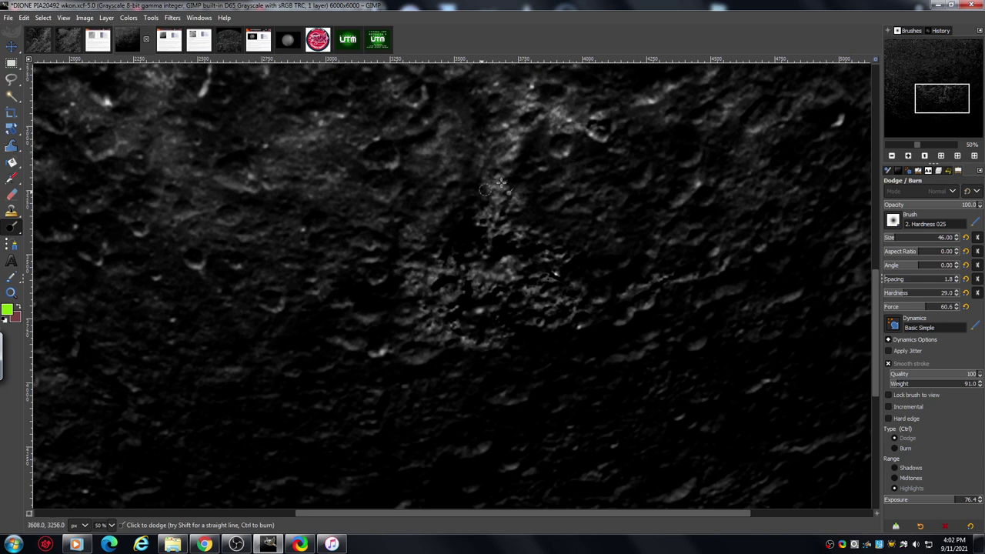
left_click_drag(360, 239, 393, 252)
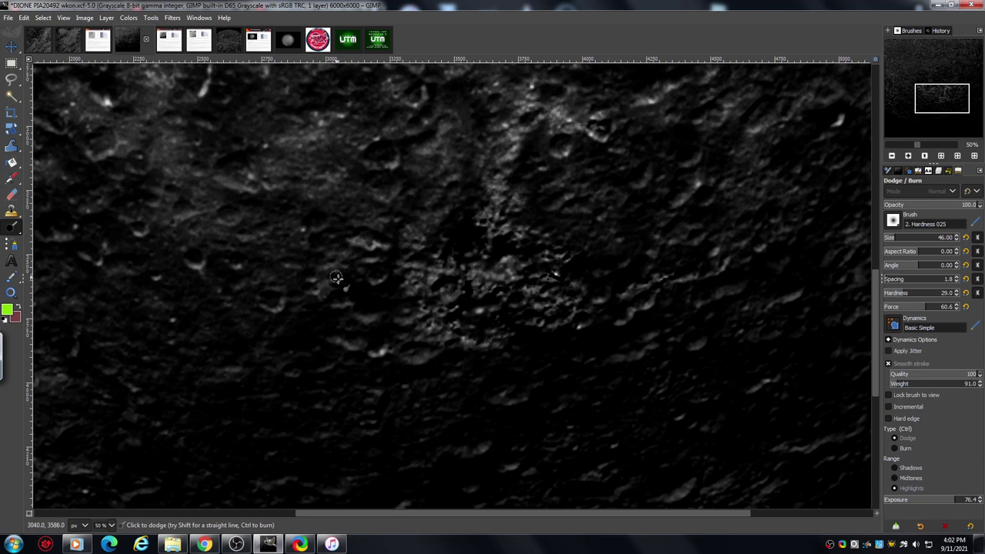
left_click_drag(224, 213, 259, 213)
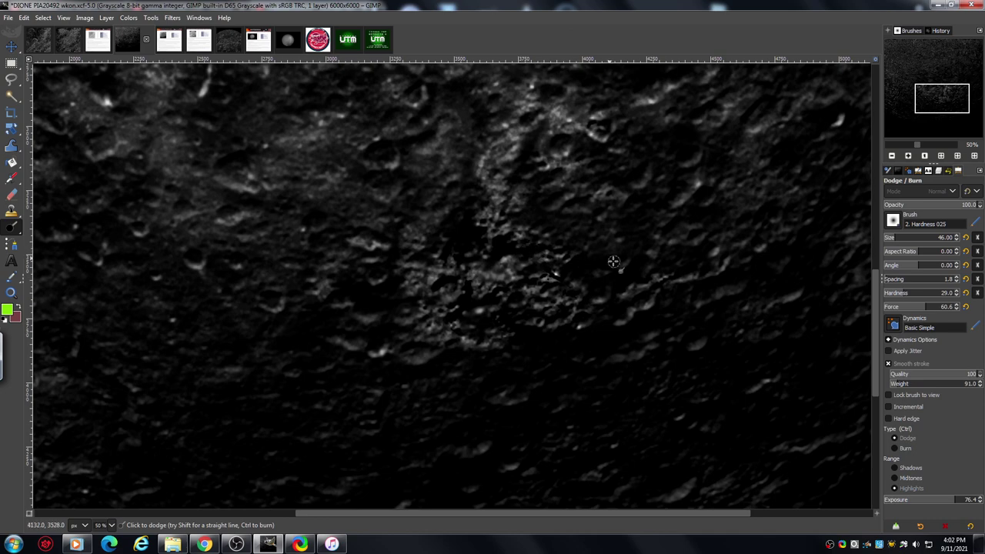
left_click(892, 156)
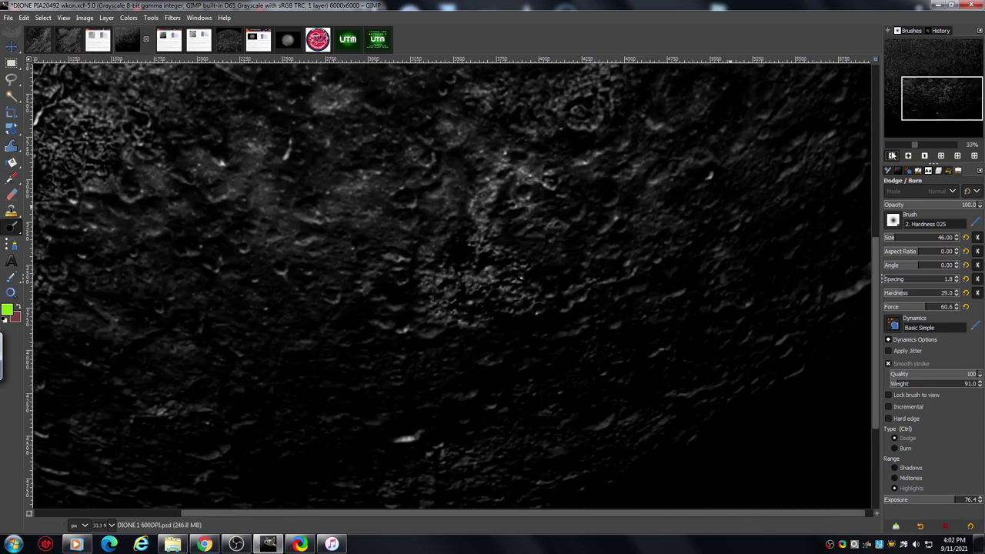
left_click(892, 156)
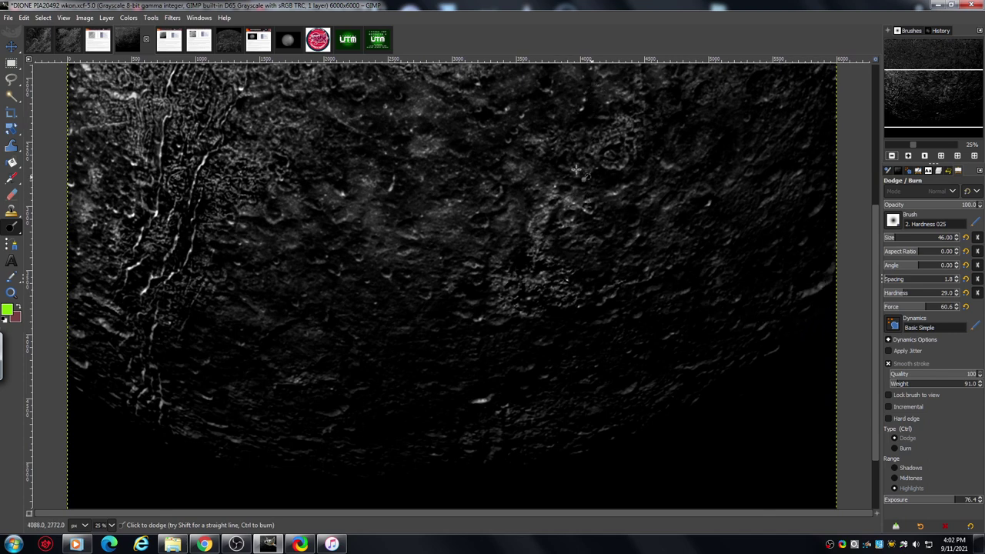
Step: Dodge the highlights around the concentric ringed crater and the rough terrain extending northeast of it at 50% zoom
left_click(909, 157)
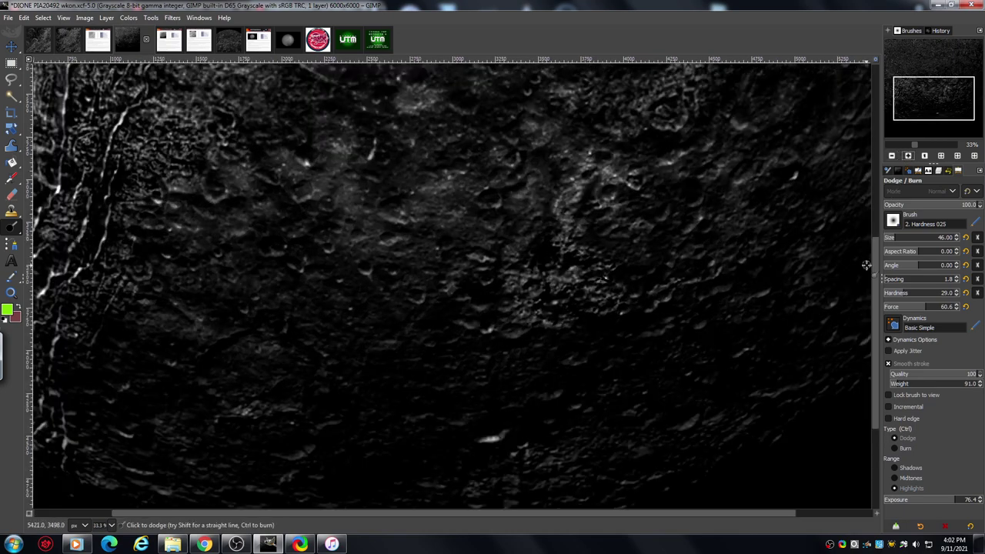
left_click_drag(875, 257, 872, 189)
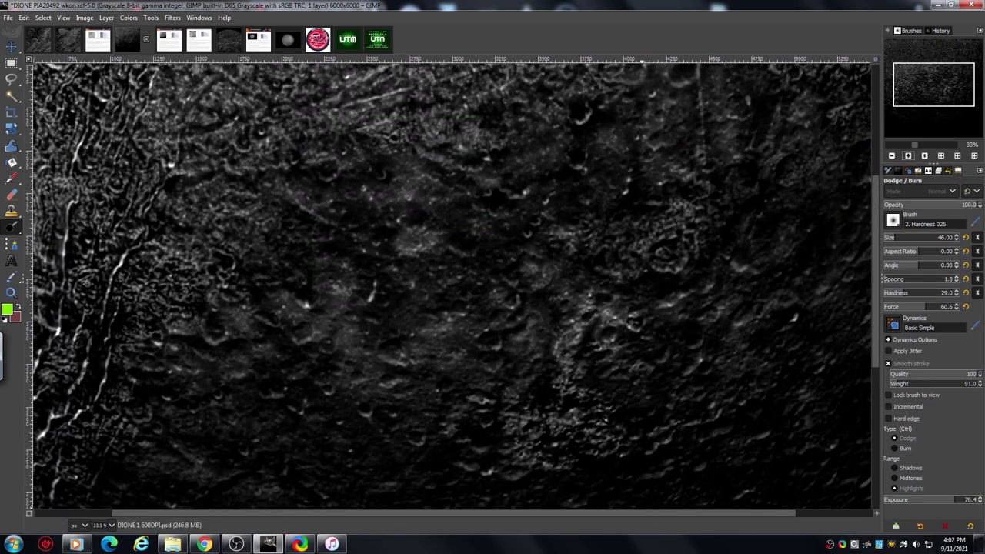
left_click_drag(638, 514, 723, 509)
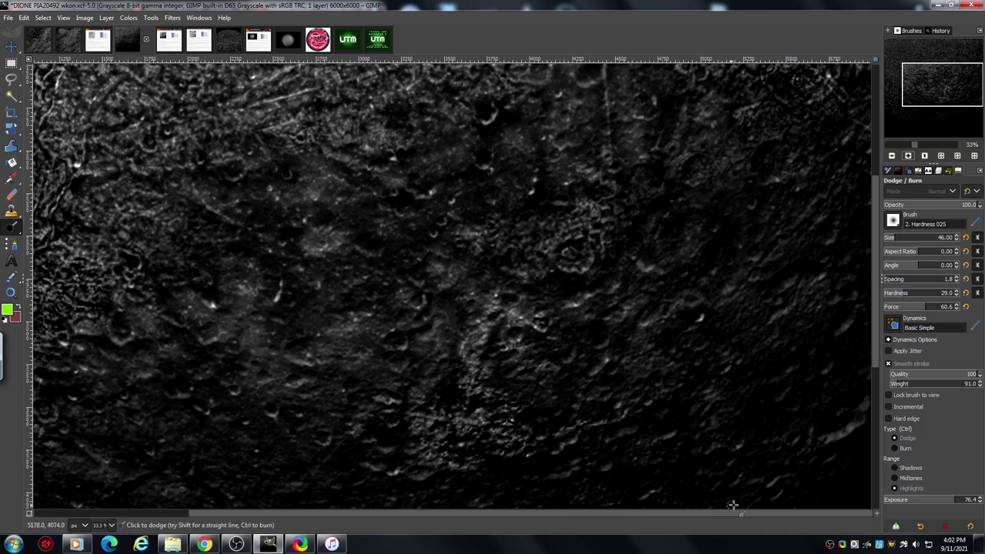
left_click(908, 156)
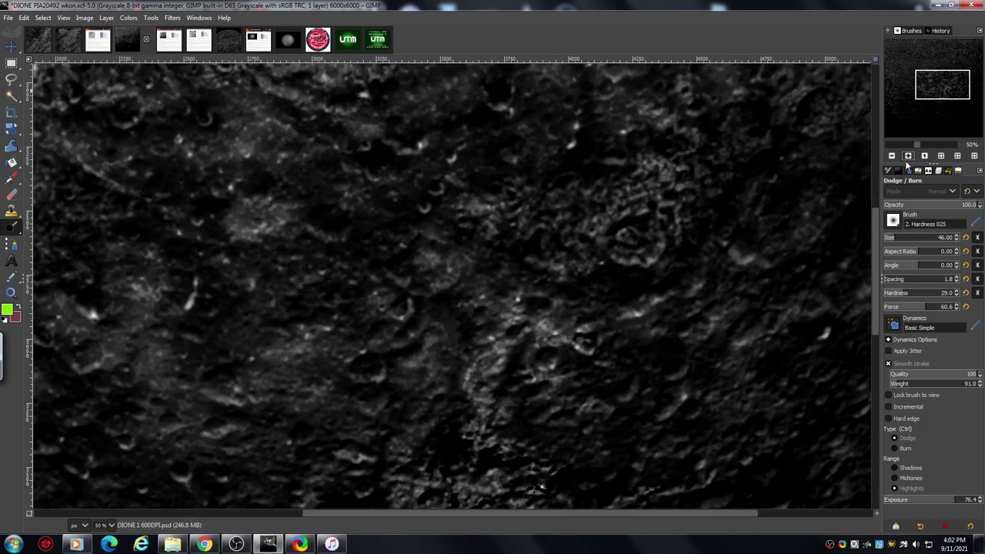
left_click_drag(618, 514, 672, 513)
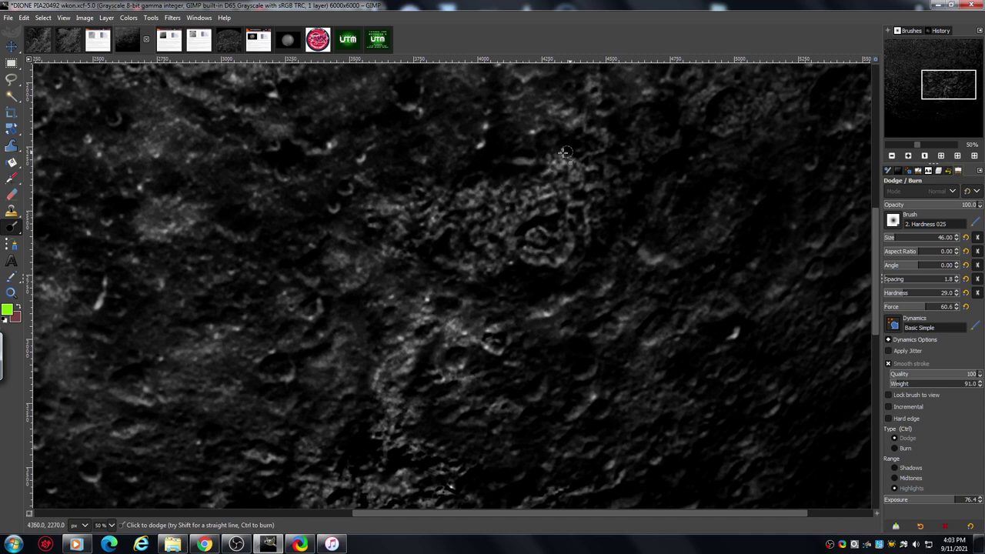
mouse_move(564, 152)
left_mouse_down()
mouse_move(597, 156)
mouse_move(566, 190)
mouse_move(617, 191)
mouse_move(567, 226)
mouse_move(584, 226)
mouse_move(590, 244)
mouse_move(528, 247)
mouse_move(553, 252)
mouse_move(517, 238)
mouse_move(501, 270)
mouse_move(480, 252)
mouse_move(452, 257)
mouse_move(606, 264)
mouse_move(582, 256)
mouse_move(597, 269)
mouse_move(582, 254)
mouse_move(605, 263)
mouse_move(585, 254)
mouse_move(572, 271)
mouse_move(605, 253)
mouse_move(584, 253)
mouse_move(612, 265)
mouse_move(636, 237)
mouse_move(614, 251)
mouse_move(653, 223)
mouse_move(614, 247)
mouse_move(659, 215)
mouse_move(617, 244)
mouse_move(608, 269)
left_mouse_up()
mouse_move(606, 184)
left_mouse_down()
mouse_move(583, 156)
mouse_move(615, 138)
mouse_move(592, 132)
mouse_move(585, 107)
mouse_move(583, 122)
mouse_move(615, 151)
mouse_move(596, 158)
mouse_move(619, 136)
mouse_move(609, 161)
mouse_move(643, 121)
mouse_move(640, 157)
mouse_move(645, 144)
mouse_move(620, 158)
mouse_move(638, 132)
mouse_move(644, 147)
mouse_move(622, 158)
mouse_move(633, 119)
mouse_move(639, 142)
mouse_move(617, 136)
mouse_move(614, 157)
mouse_move(638, 139)
mouse_move(657, 151)
mouse_move(628, 166)
left_mouse_up()
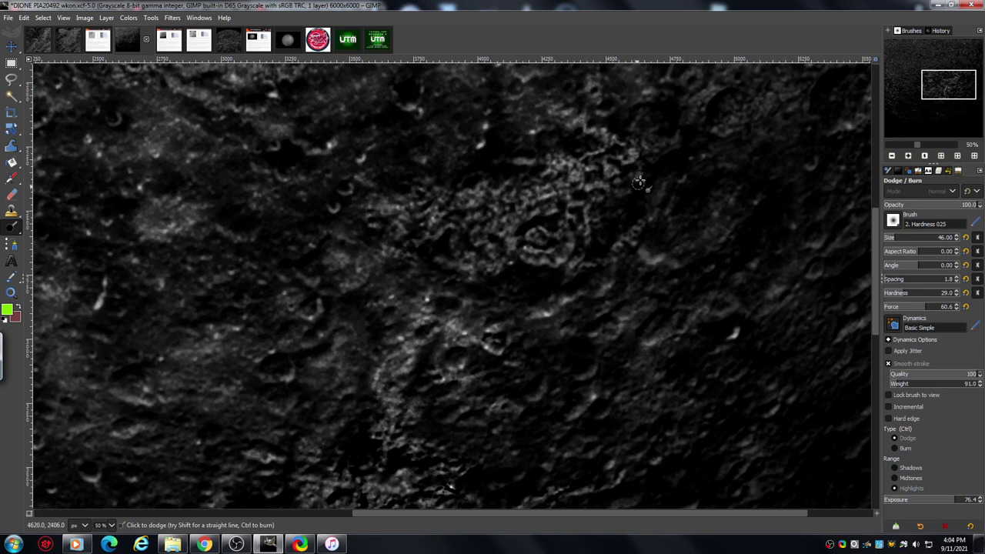
Step: Enlarge the Dodge brush to 82 and brighten the terrain patches toward the moon's lower-right edge at 33% zoom
left_click(892, 155)
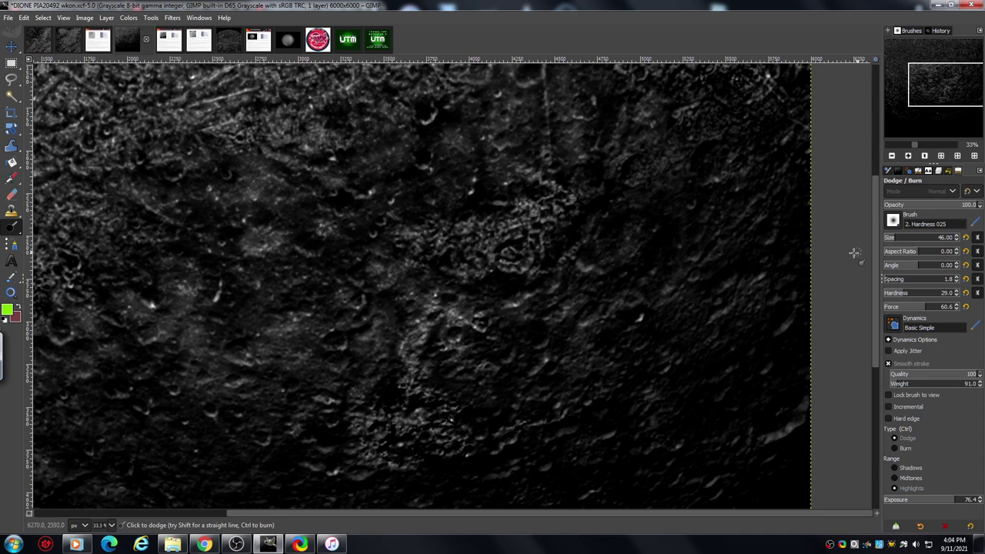
left_click_drag(874, 243, 874, 301)
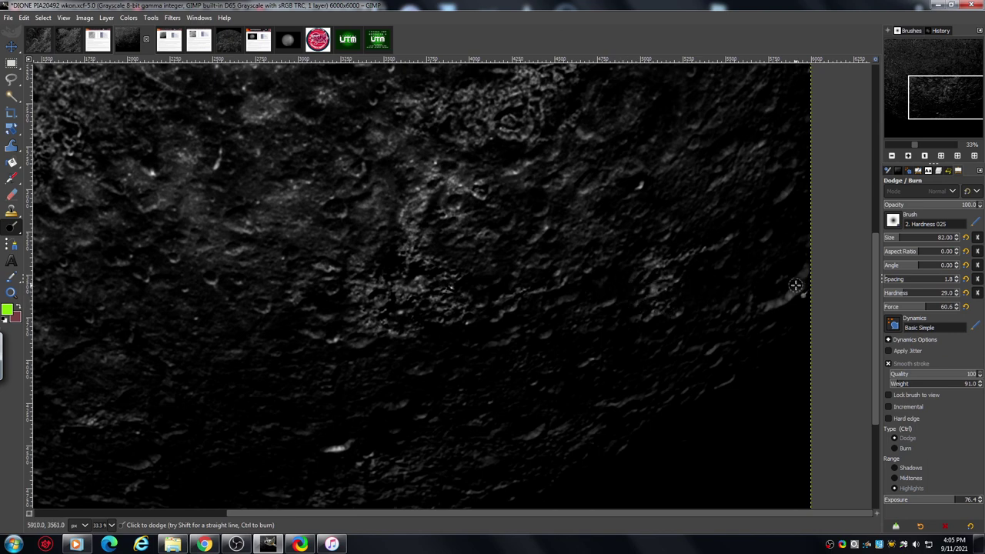
mouse_move(764, 305)
left_mouse_down()
mouse_move(735, 324)
mouse_move(740, 304)
mouse_move(613, 328)
mouse_move(580, 324)
mouse_move(587, 307)
mouse_move(528, 317)
left_mouse_up()
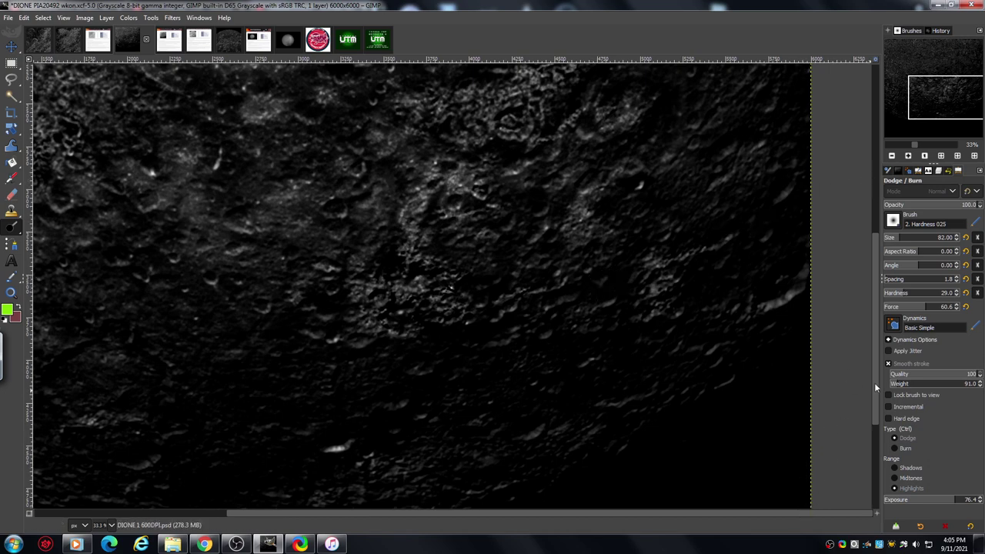
Step: Dodge the highlights in the terrain around the bright streak near the moon's lower-left edge at 50% zoom
left_click_drag(875, 383, 872, 456)
left_click_drag(777, 513, 566, 552)
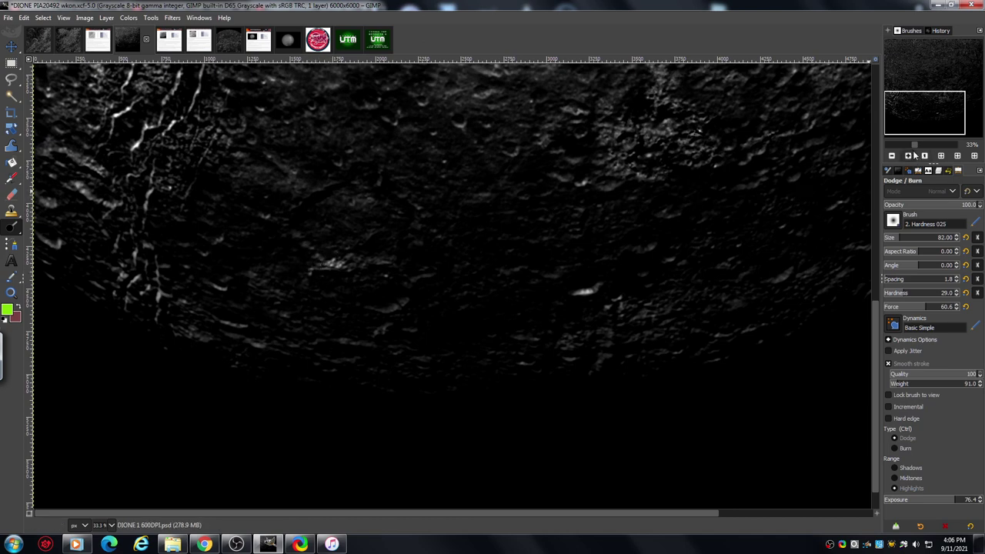
key("plus")
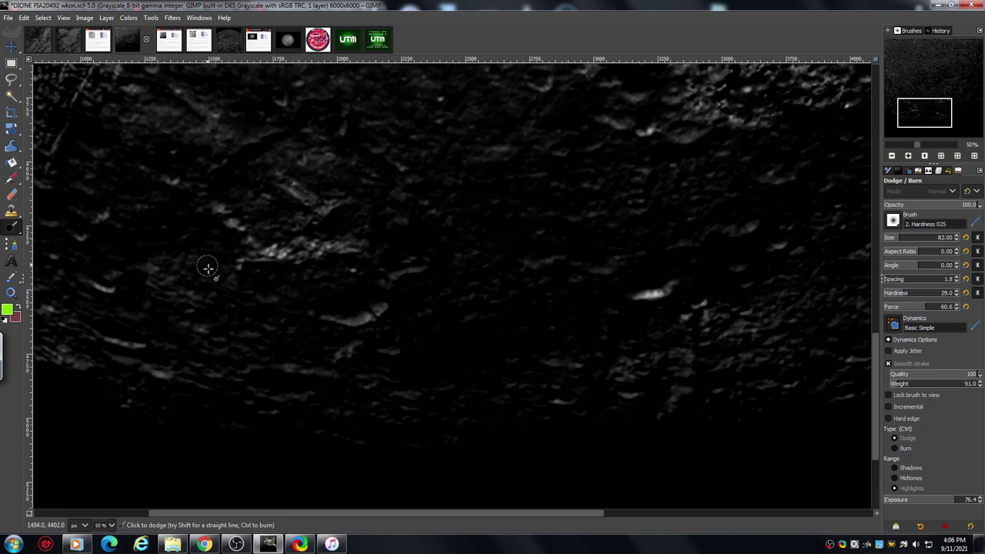
mouse_move(219, 125)
left_mouse_down()
mouse_move(233, 145)
mouse_move(221, 129)
mouse_move(229, 149)
mouse_move(288, 133)
mouse_move(234, 139)
mouse_move(313, 134)
mouse_move(267, 158)
mouse_move(313, 148)
mouse_move(297, 138)
mouse_move(279, 163)
mouse_move(308, 152)
mouse_move(295, 144)
mouse_move(278, 164)
mouse_move(266, 159)
mouse_move(232, 173)
mouse_move(299, 150)
mouse_move(236, 173)
mouse_move(278, 153)
mouse_move(237, 165)
mouse_move(253, 187)
mouse_move(296, 197)
mouse_move(366, 188)
mouse_move(272, 210)
mouse_move(308, 216)
mouse_move(264, 212)
left_mouse_up()
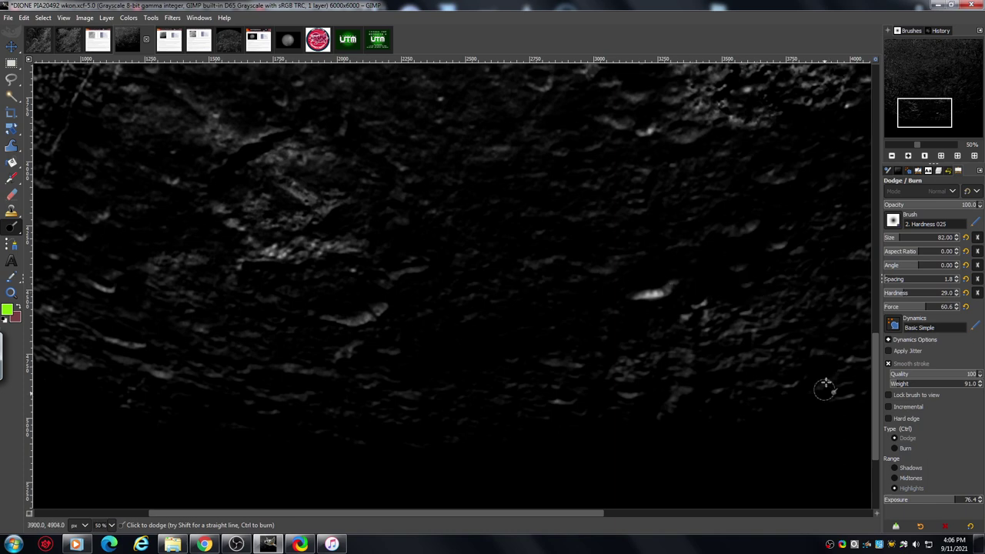
Step: Examine the moon's left side from its bottom edge past the bright fractures up to the image's top edge
left_click_drag(561, 515, 450, 527)
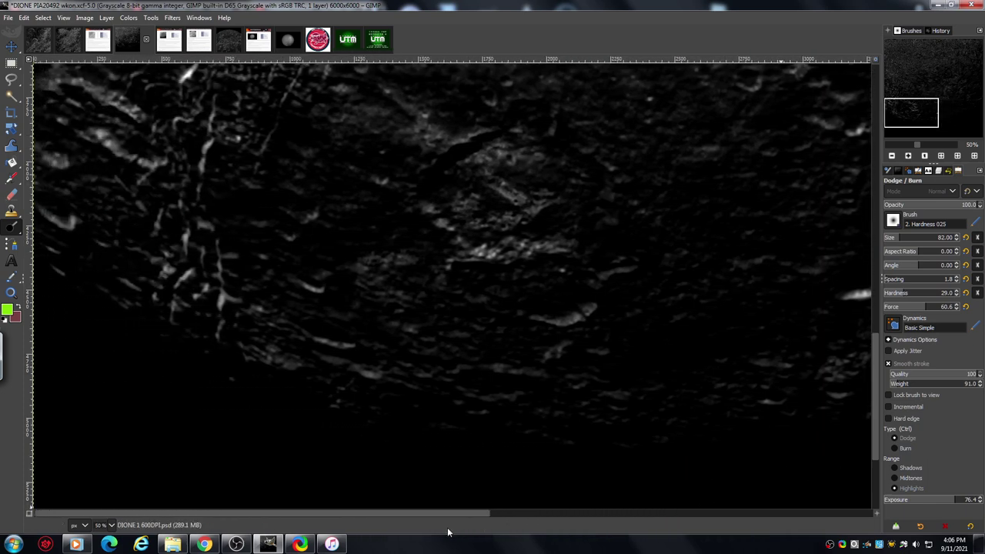
left_click_drag(874, 368, 854, 251)
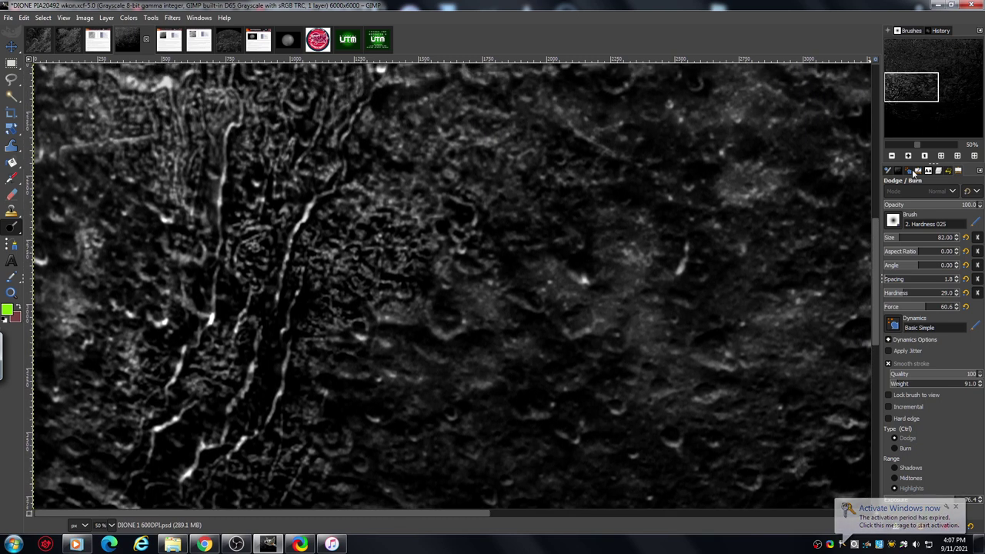
left_click(891, 156)
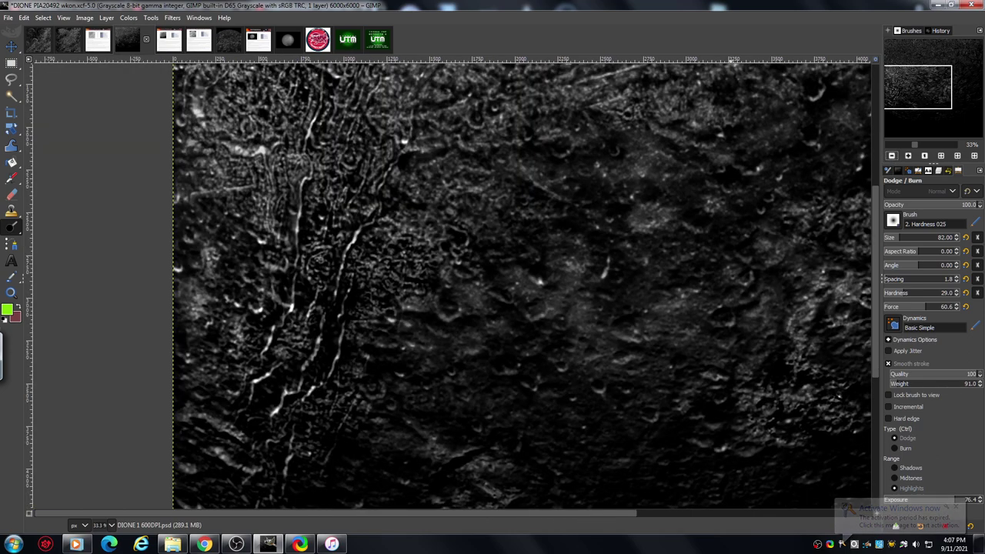
left_click_drag(900, 97, 916, 102)
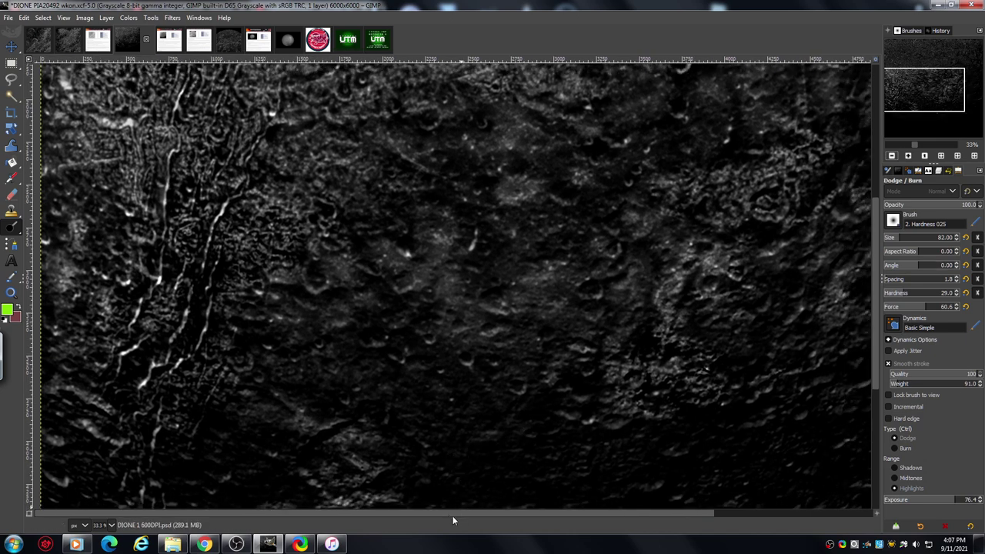
scroll(456, 515, "right", 1)
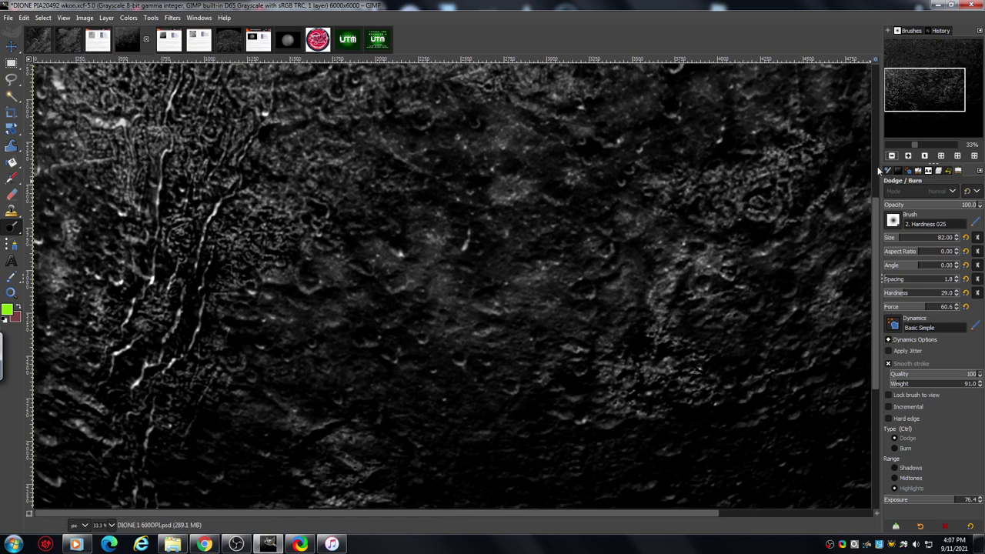
left_click_drag(874, 248, 852, 119)
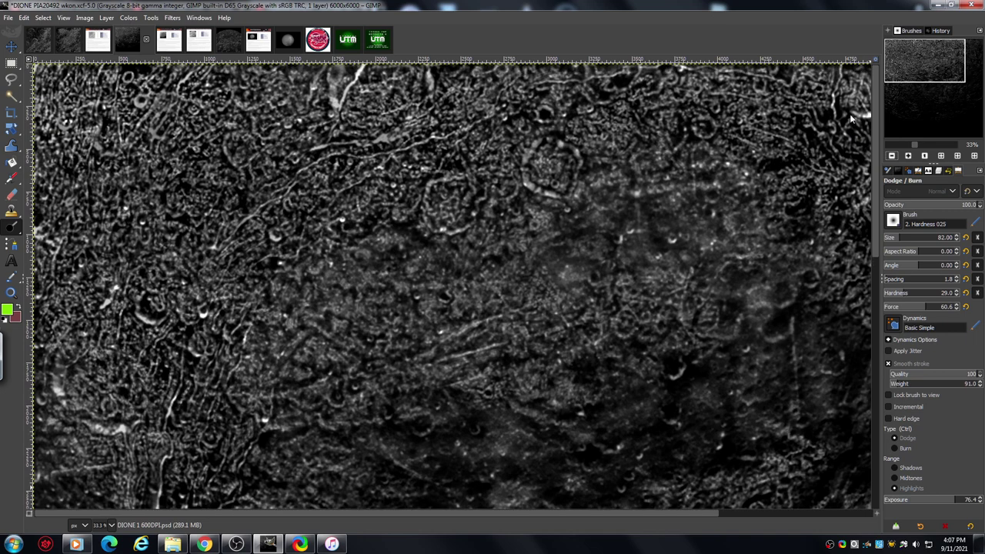
Step: Reduce the Dodge brush to 25 and brighten fine details in the craters and fractures of the upper-left terrain at 100% zoom
left_click(908, 157)
left_click(907, 156)
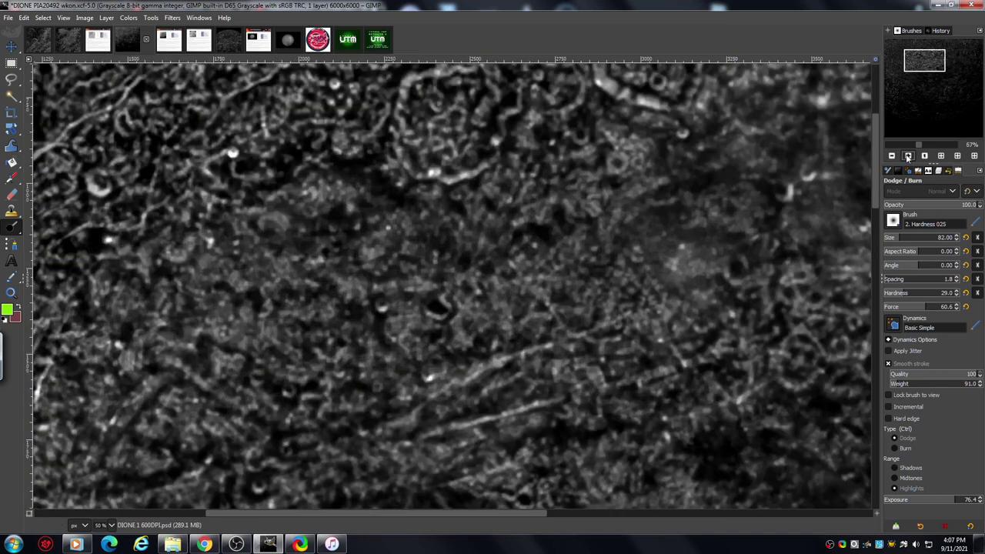
left_click_drag(878, 170, 873, 114)
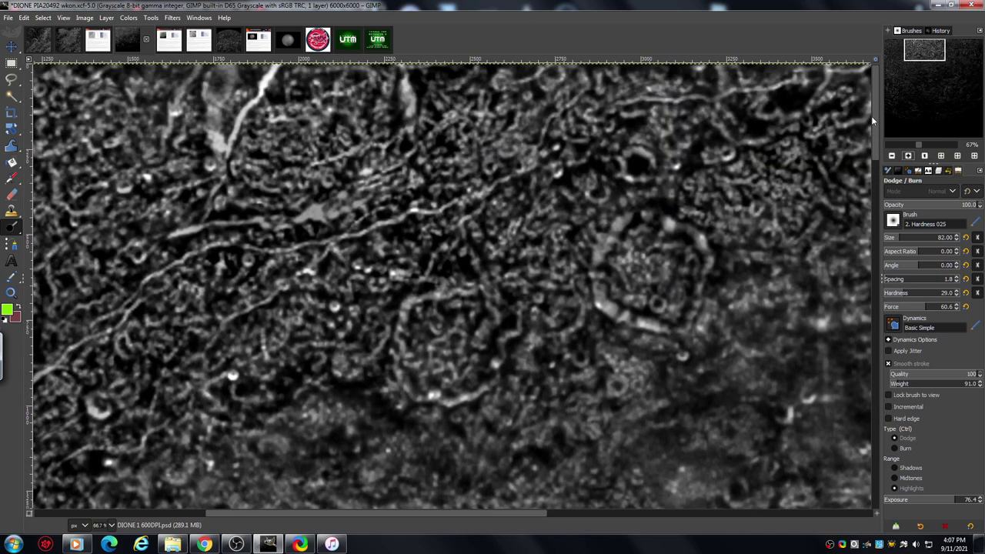
left_click_drag(517, 517, 346, 544)
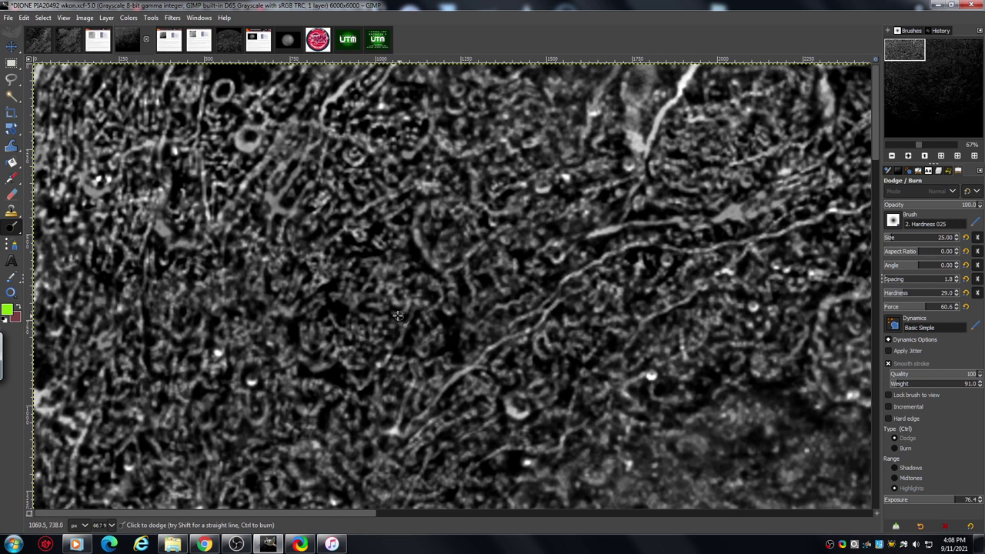
left_click(908, 155)
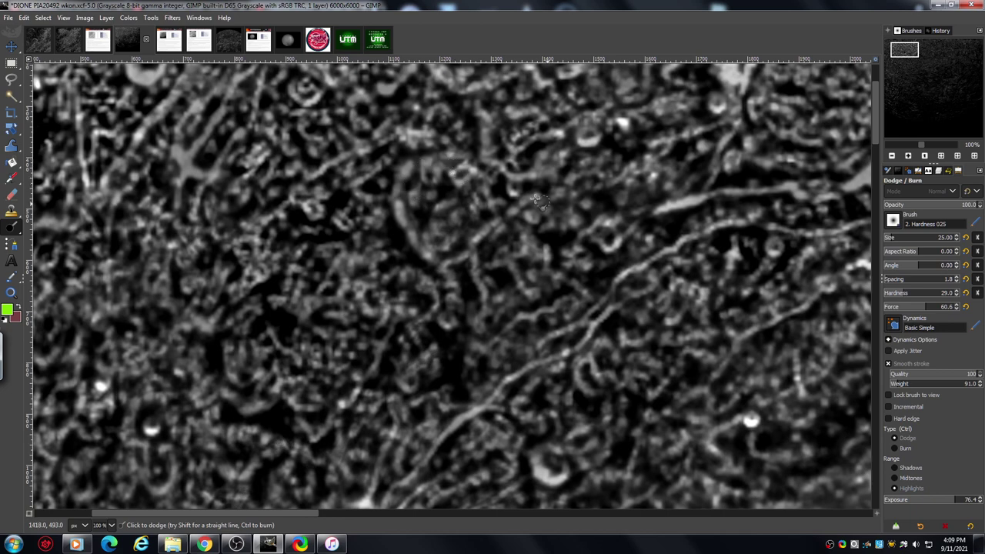
left_click_drag(250, 512, 445, 531)
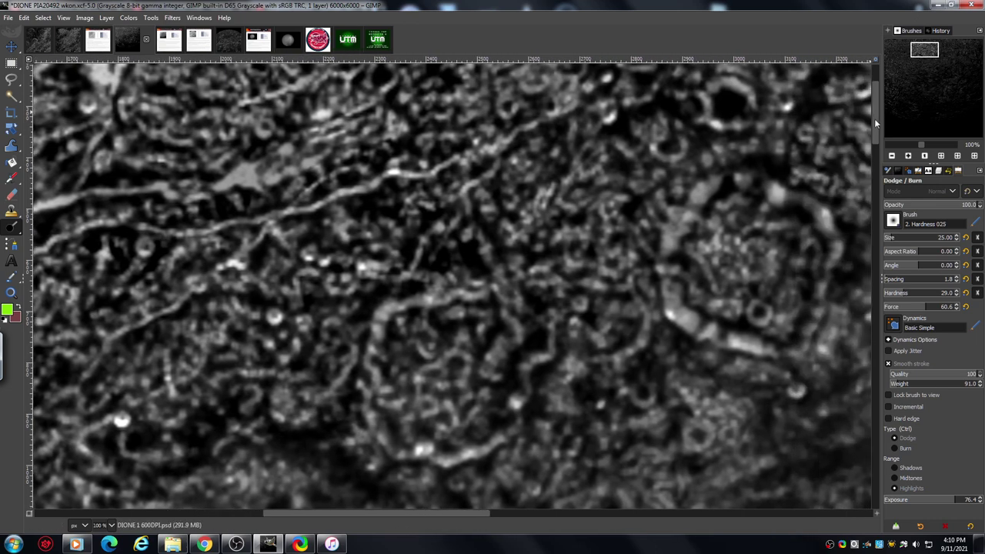
Step: Dodge the highlights around the bright wedge-shaped patch and fractures near the image's top edge at 100% zoom
left_click_drag(875, 119, 872, 99)
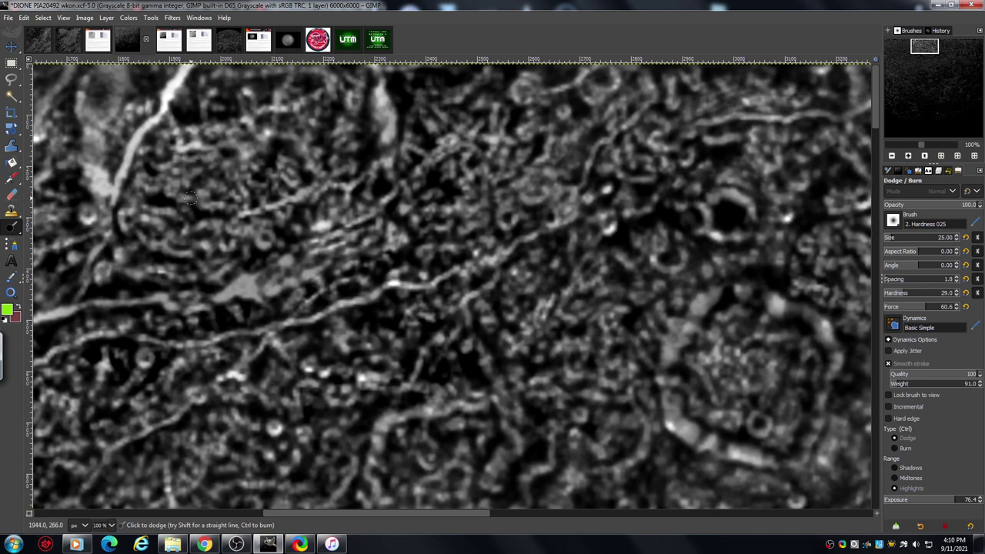
left_click_drag(192, 219, 206, 227)
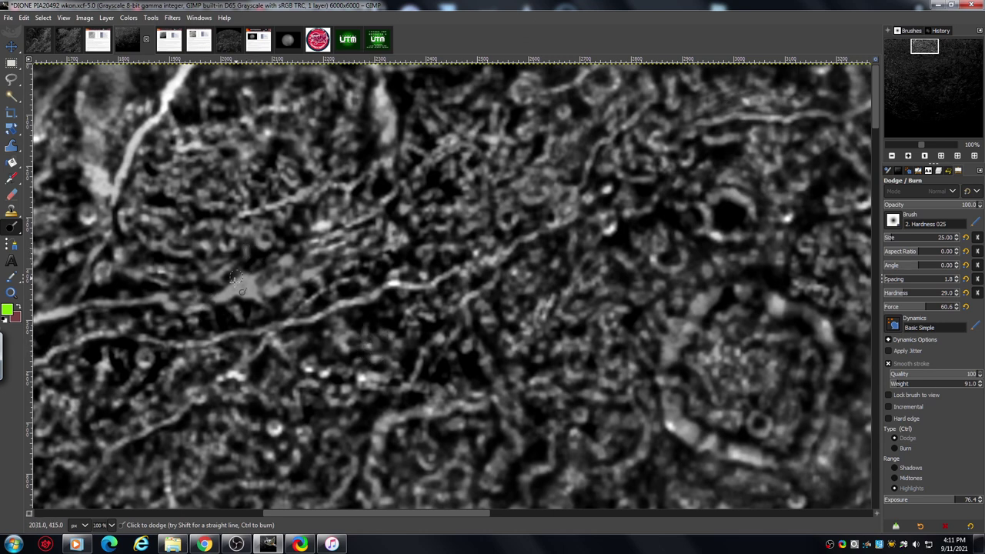
left_click_drag(237, 283, 252, 276)
mouse_move(298, 245)
left_mouse_down()
mouse_move(272, 276)
mouse_move(267, 261)
mouse_move(284, 273)
mouse_move(271, 257)
mouse_move(276, 265)
mouse_move(262, 281)
mouse_move(222, 297)
mouse_move(266, 308)
left_mouse_up()
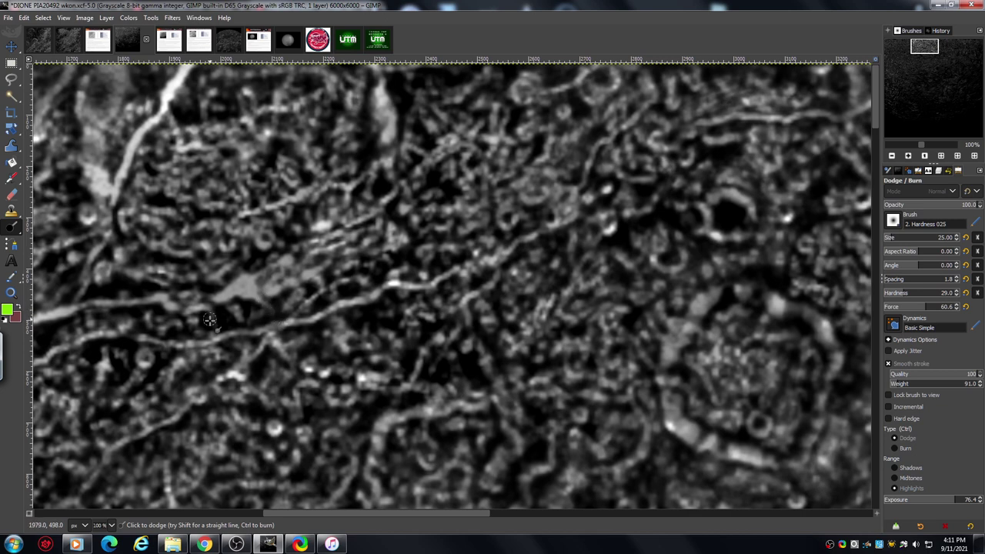
left_click_drag(209, 320, 218, 325)
Step: Brighten the terrain around the two large ring craters near the image's top edge with Dodge at 67% zoom
left_click(892, 157)
scroll(878, 153, "down", 4)
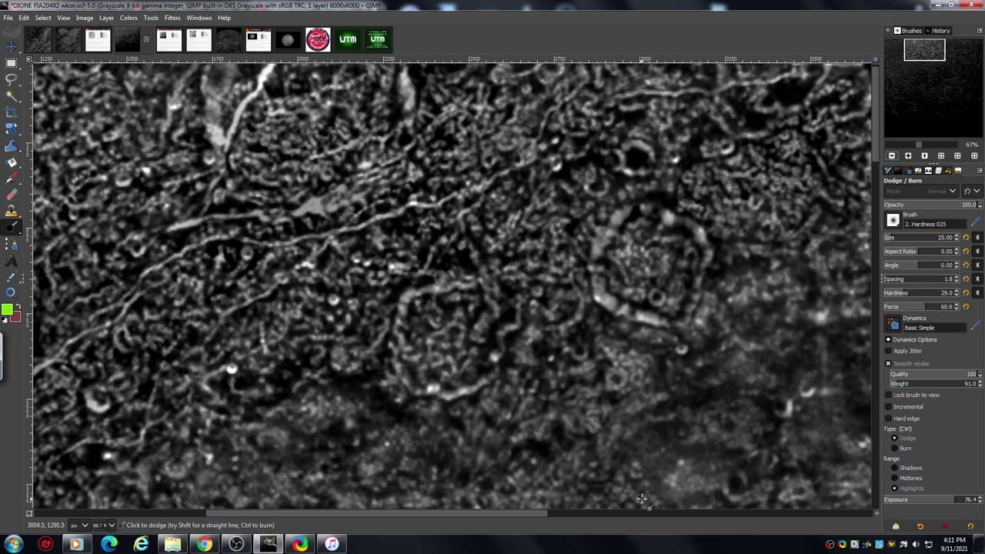
left_click_drag(407, 514, 446, 529)
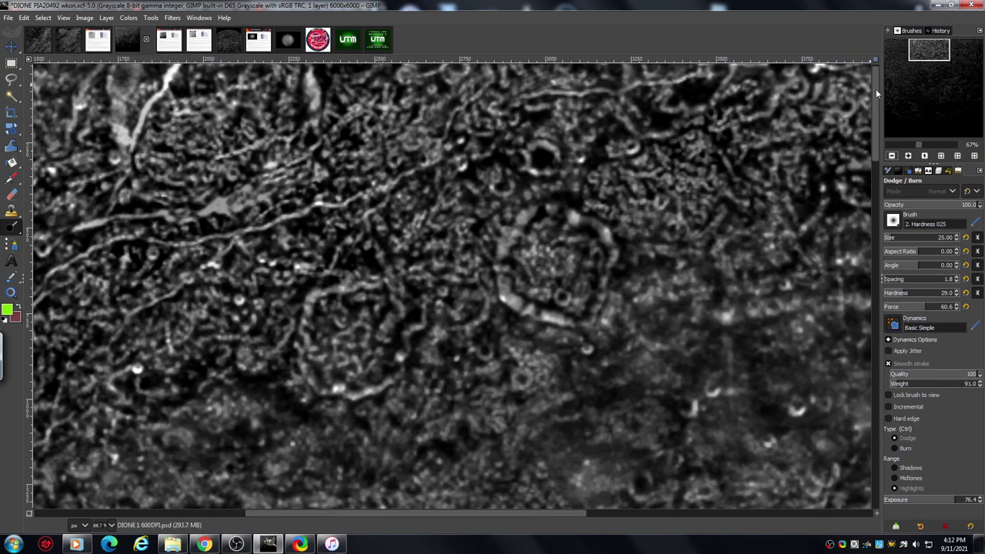
scroll(862, 96, "up", 1)
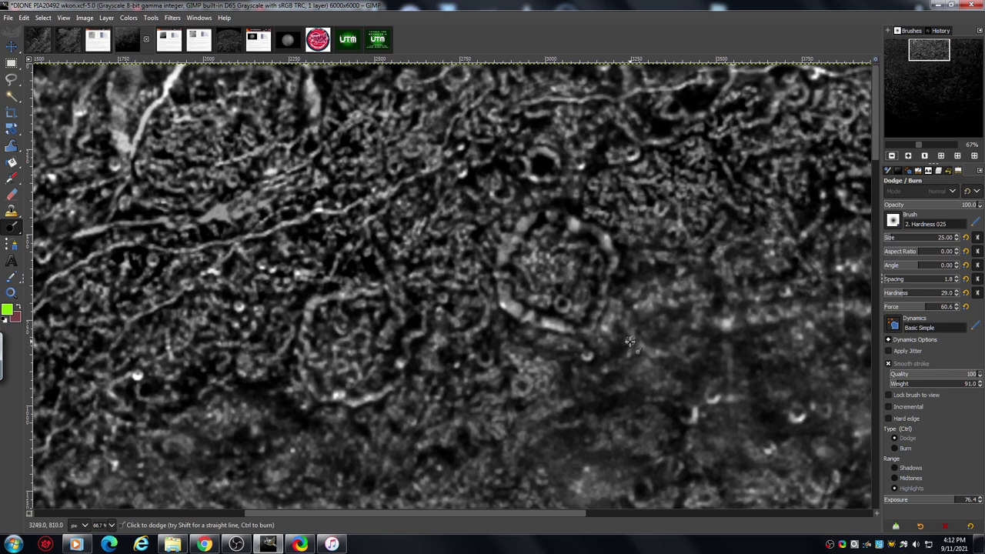
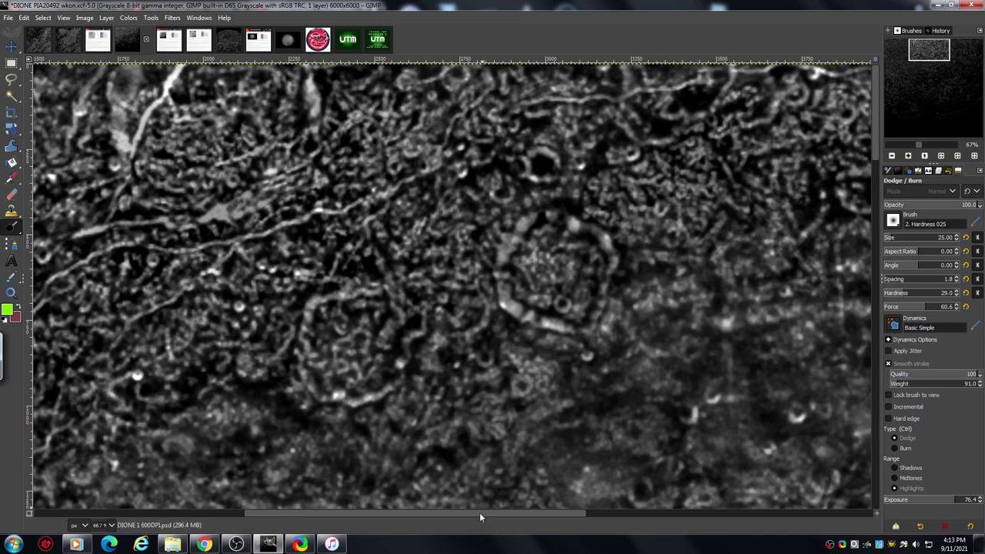
Step: Dodge the highlights in the fine terrain near the image's upper-right corner, beyond the branching fractures, at 67% zoom
left_click_drag(479, 513, 671, 552)
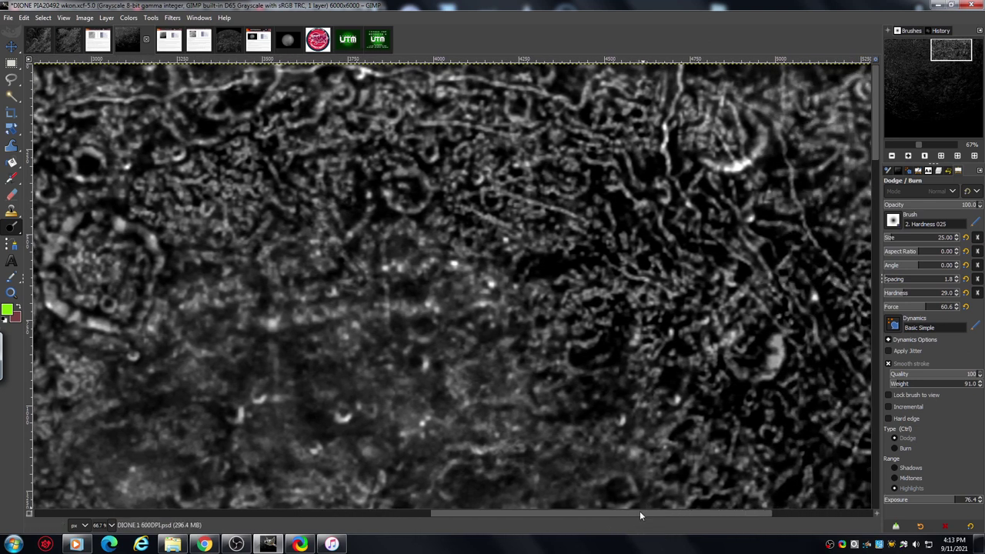
left_click_drag(641, 512, 742, 545)
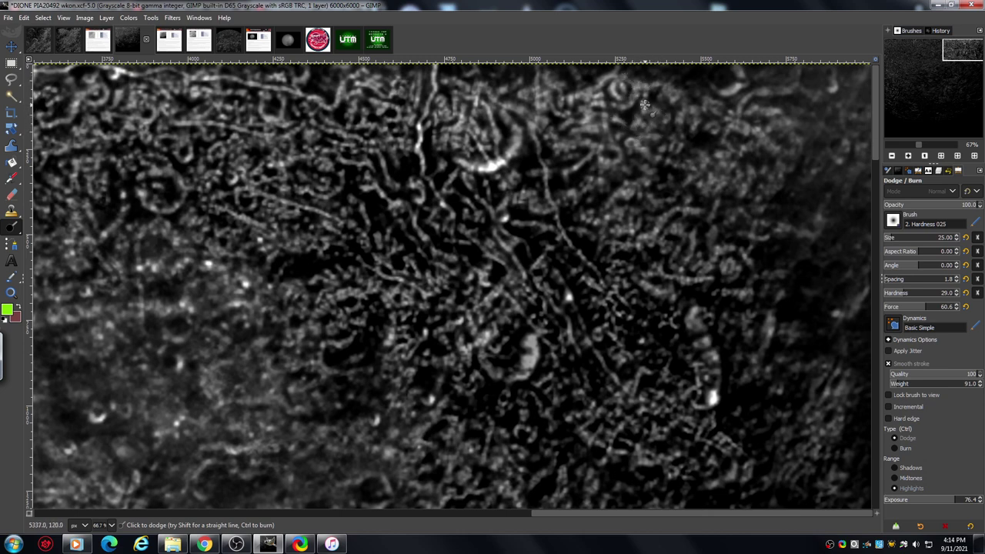
mouse_move(663, 102)
left_mouse_down()
mouse_move(677, 86)
mouse_move(689, 94)
left_mouse_up()
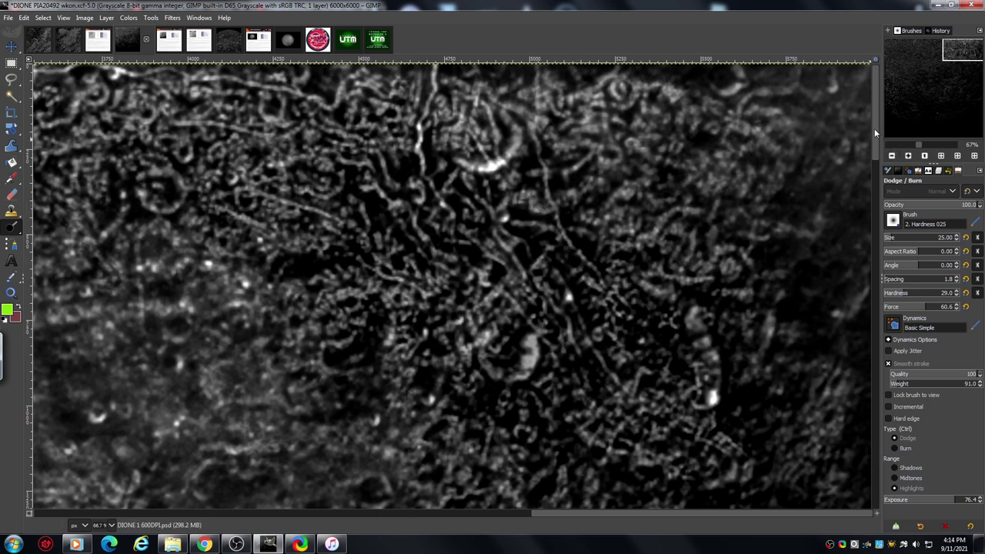
Step: Enlarge the Dodge brush to 57 and brighten the rough crater terrain beside the image's right edge
left_click_drag(875, 133, 885, 222)
scroll(863, 196, "down", 1)
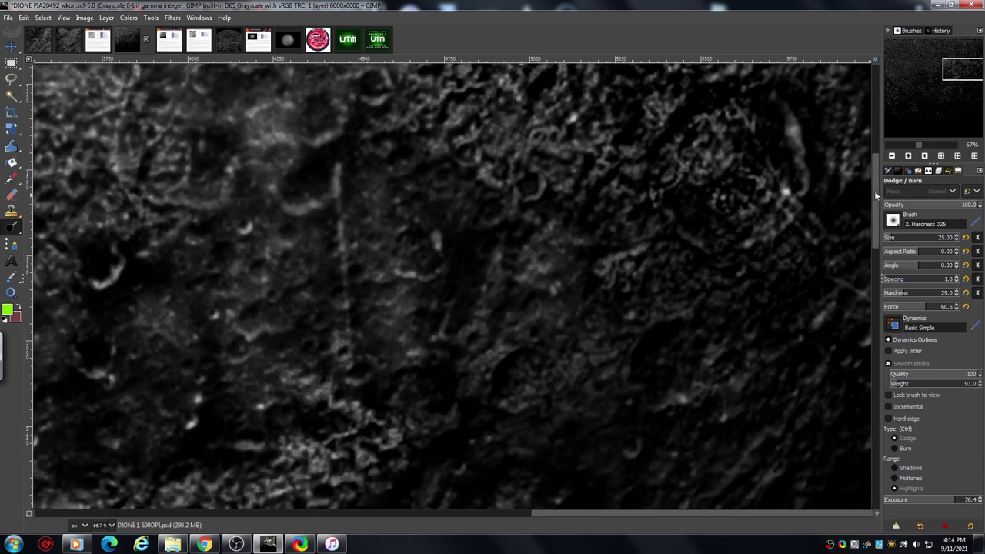
mouse_move(873, 195)
left_mouse_down()
mouse_move(875, 209)
mouse_move(873, 189)
left_mouse_up()
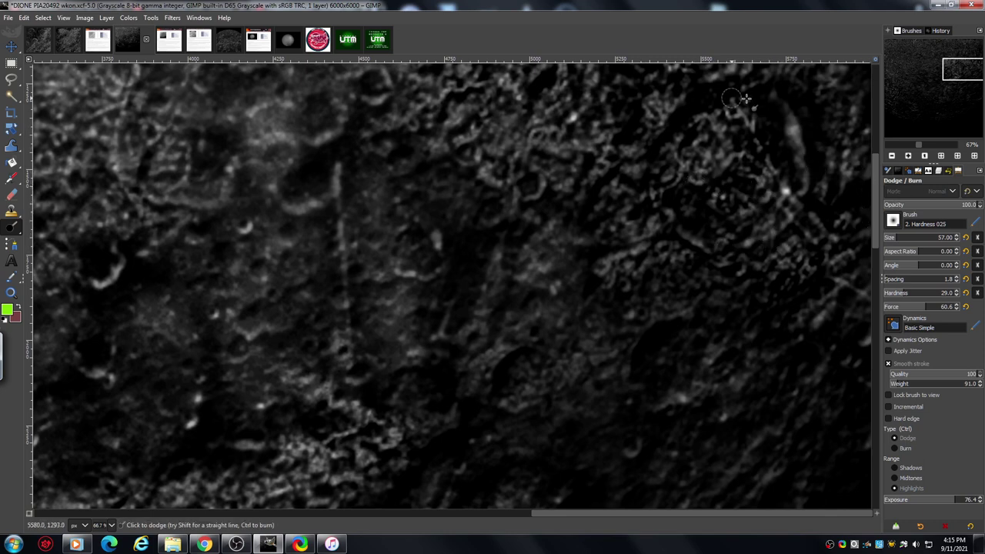
mouse_move(732, 131)
left_mouse_down()
mouse_move(768, 168)
mouse_move(753, 160)
mouse_move(801, 206)
left_mouse_up()
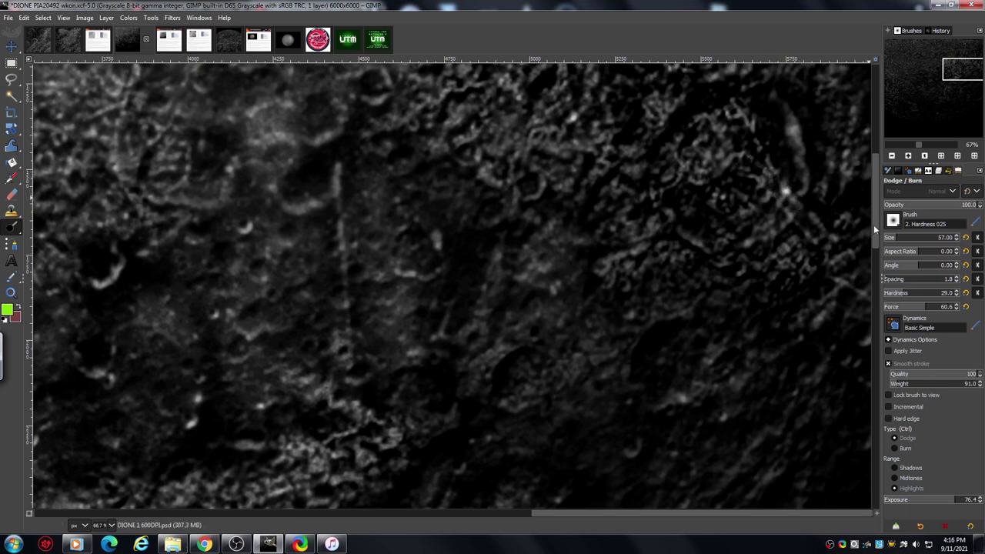
Step: Dodge the highlights in the darker terrain just below the two large ring craters at 50% zoom
left_click_drag(874, 225, 865, 288)
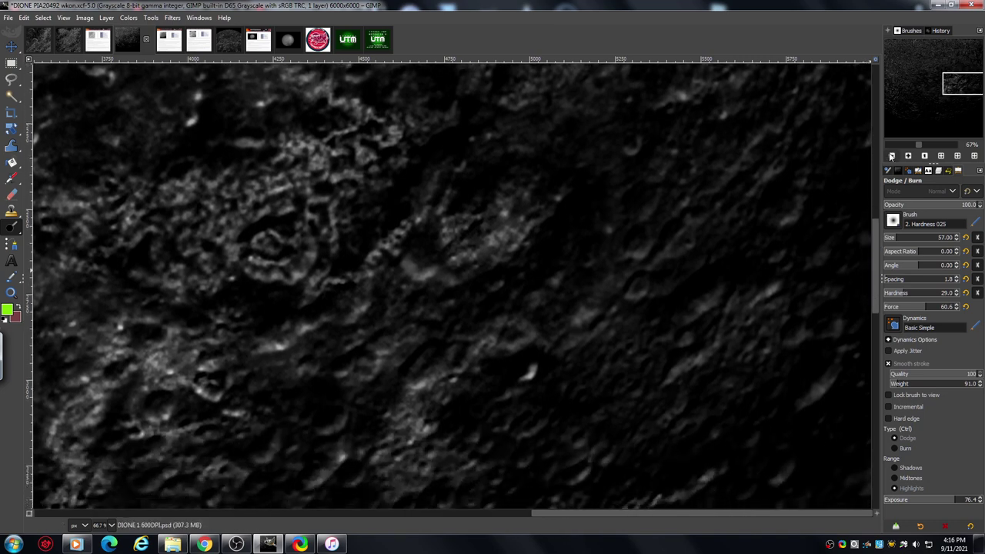
left_click(893, 156)
left_click_drag(879, 232, 873, 195)
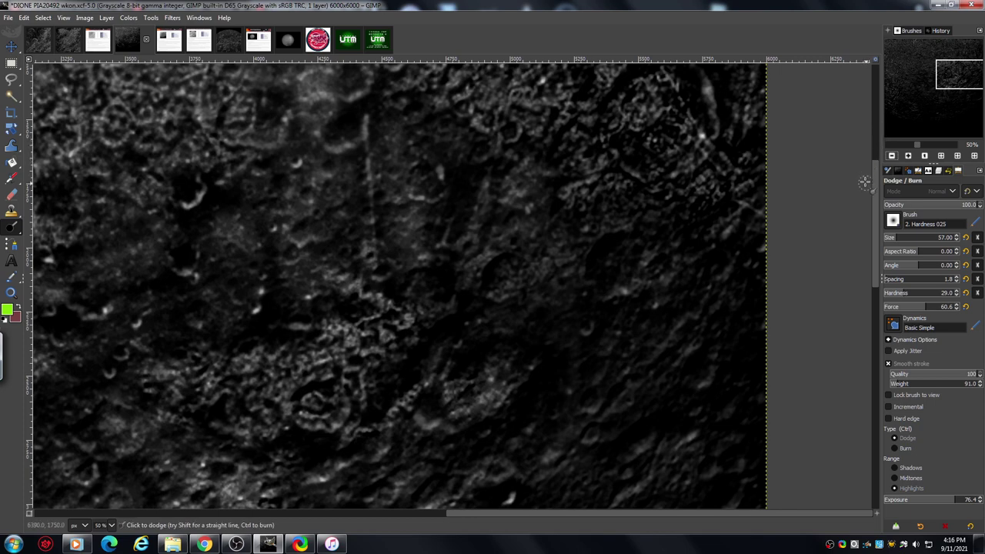
left_click_drag(873, 222, 873, 102)
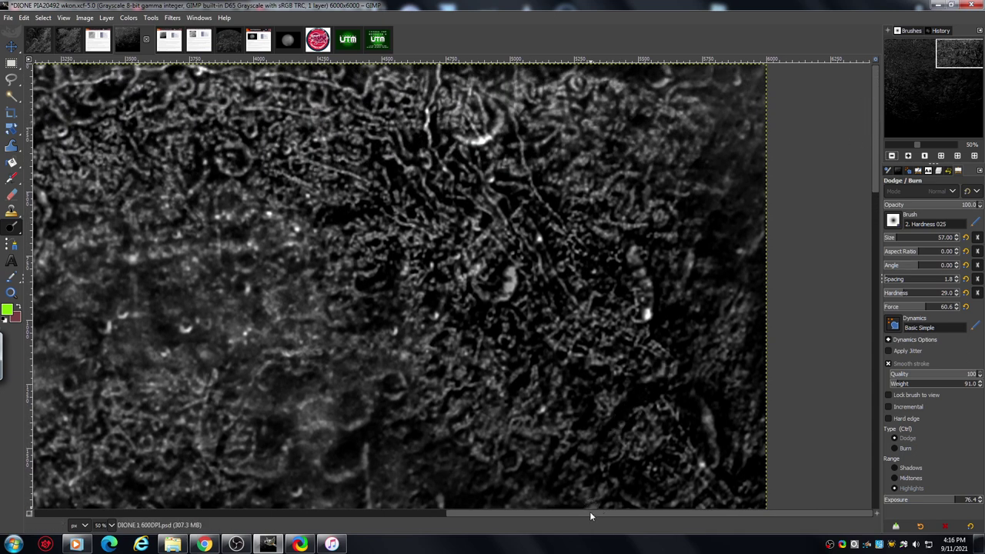
left_click_drag(590, 513, 434, 517)
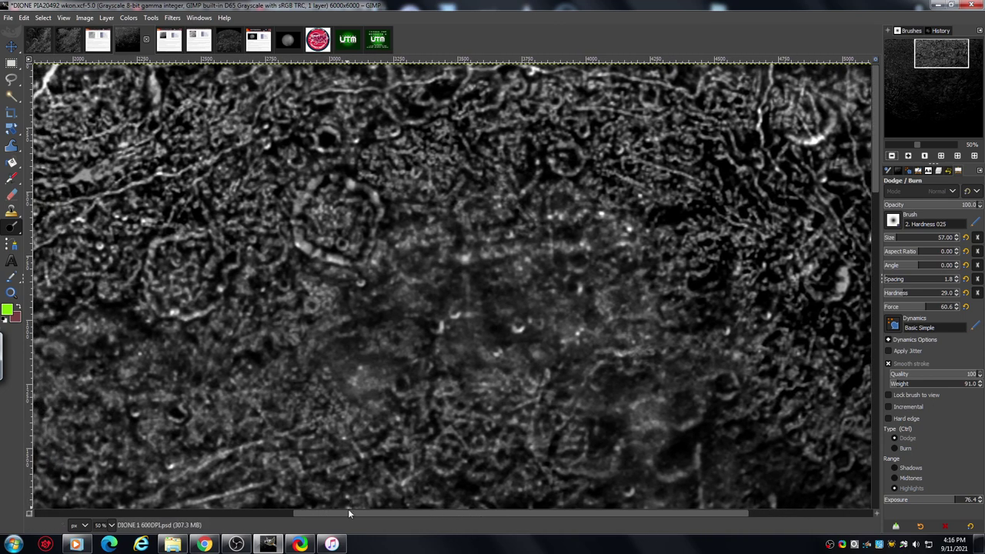
left_click_drag(361, 515, 325, 523)
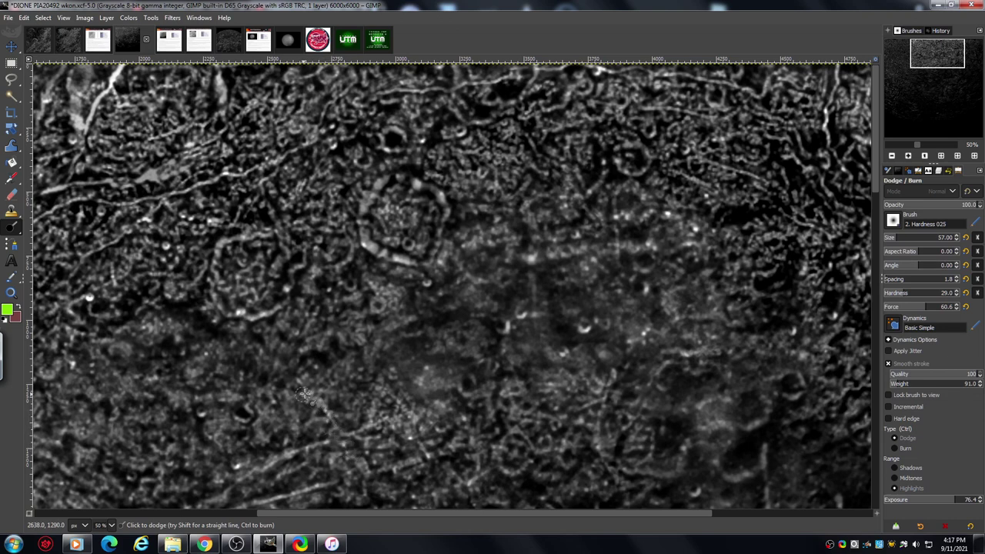
mouse_move(305, 393)
left_mouse_down()
mouse_move(315, 385)
mouse_move(285, 363)
mouse_move(260, 373)
left_mouse_up()
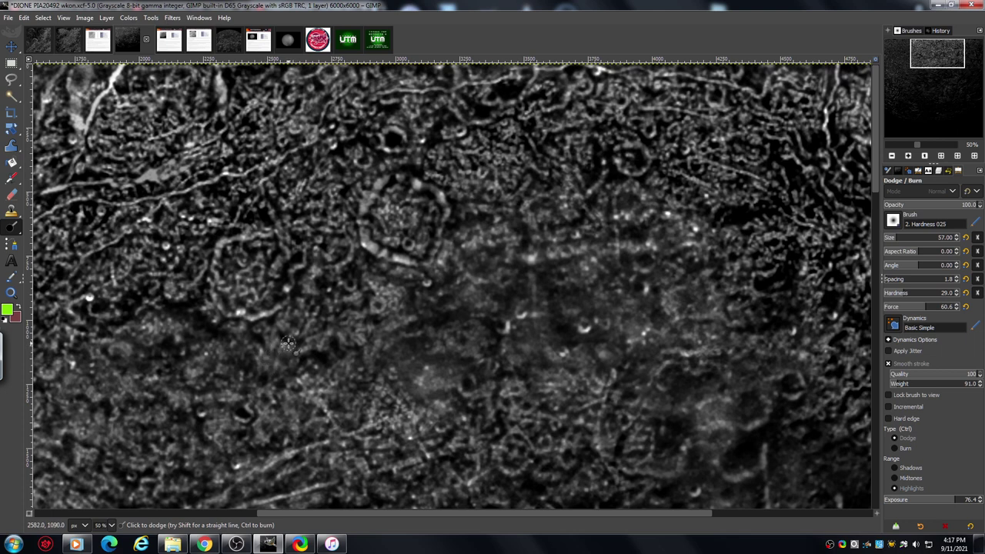
mouse_move(287, 344)
left_mouse_down()
mouse_move(322, 324)
mouse_move(312, 338)
mouse_move(334, 321)
left_mouse_up()
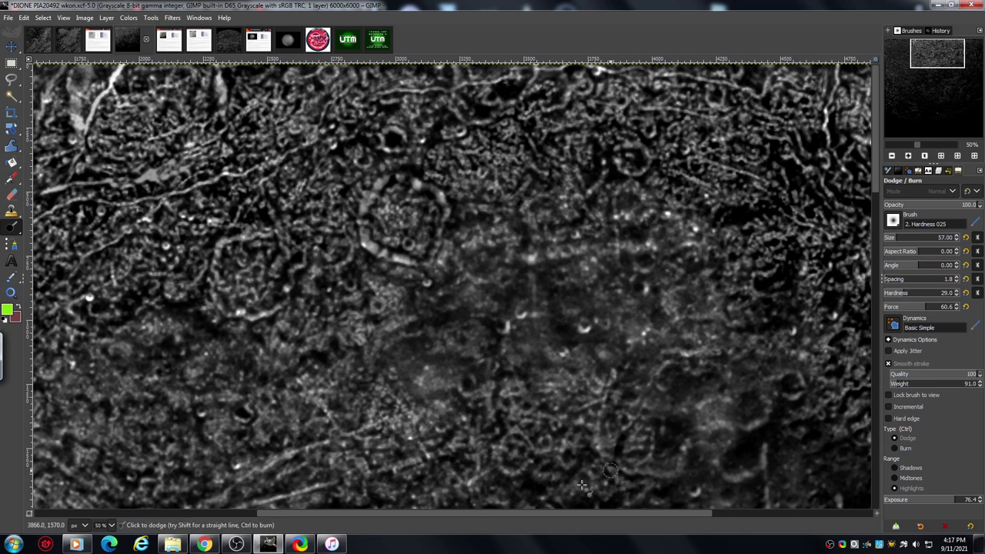
Step: Brighten the terrain around the long parallel streaks below the ring craters with Dodge at 50% zoom
left_click_drag(874, 174, 875, 200)
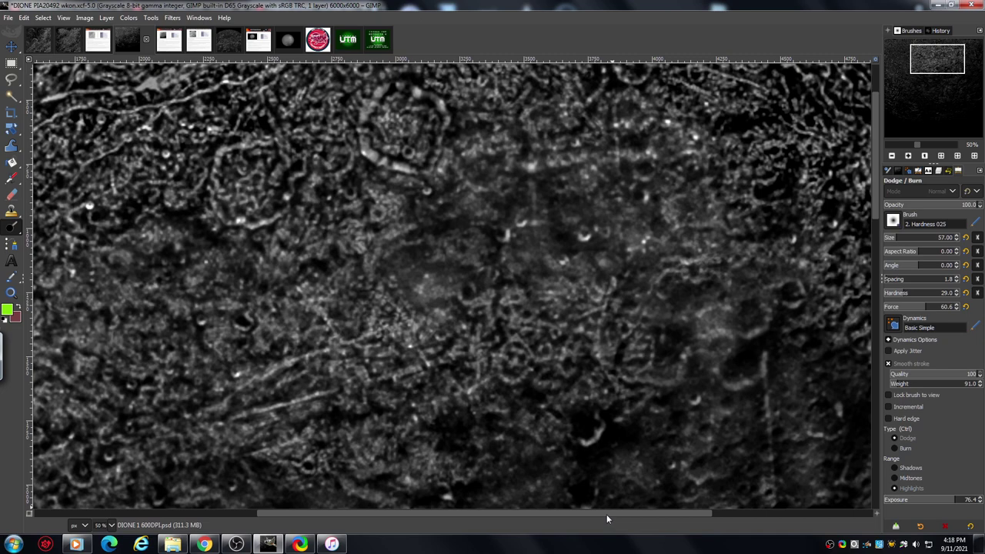
left_click_drag(607, 514, 540, 531)
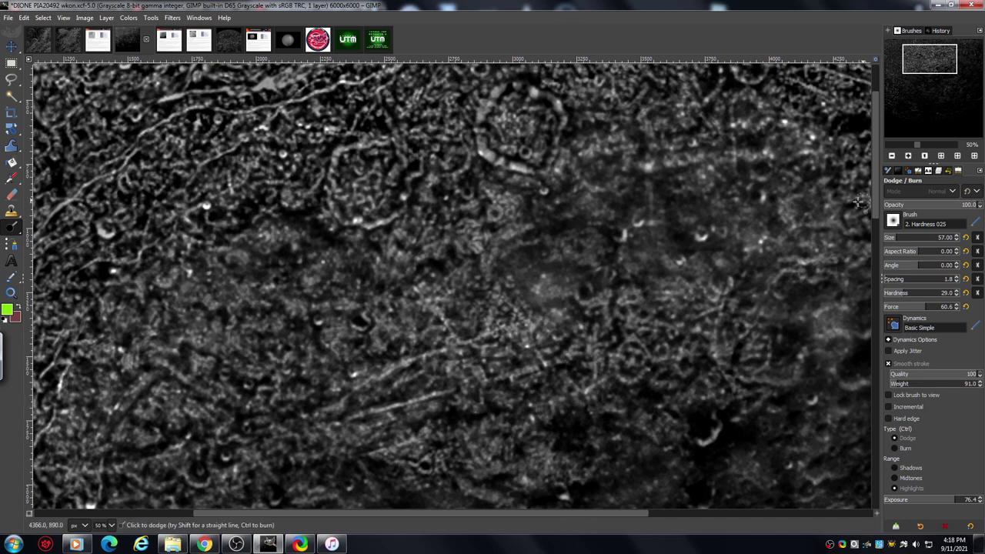
left_click_drag(876, 205, 873, 233)
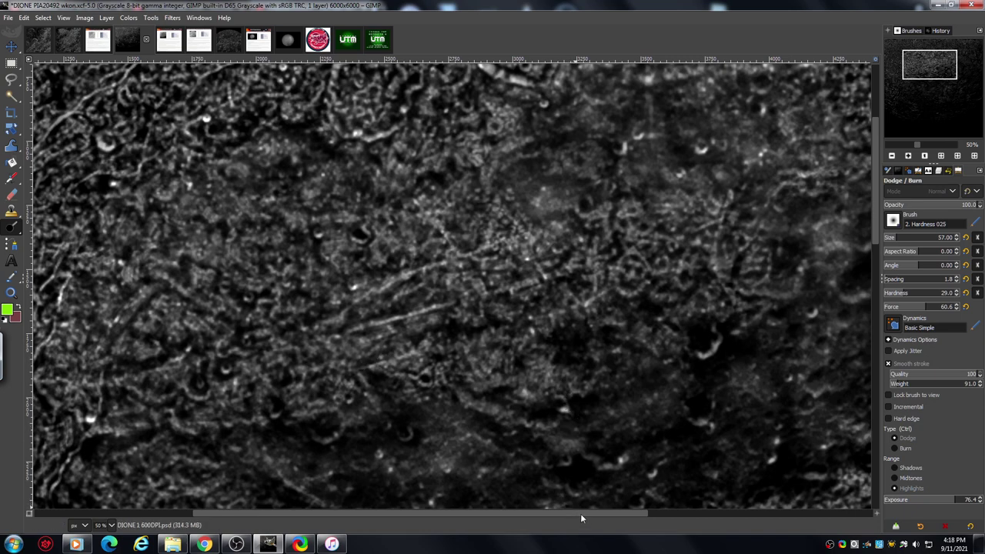
Step: Dodge the highlights across the upper half of the moon's surface at 33% zoom
left_click_drag(581, 513, 569, 521)
left_click_drag(563, 518, 422, 539)
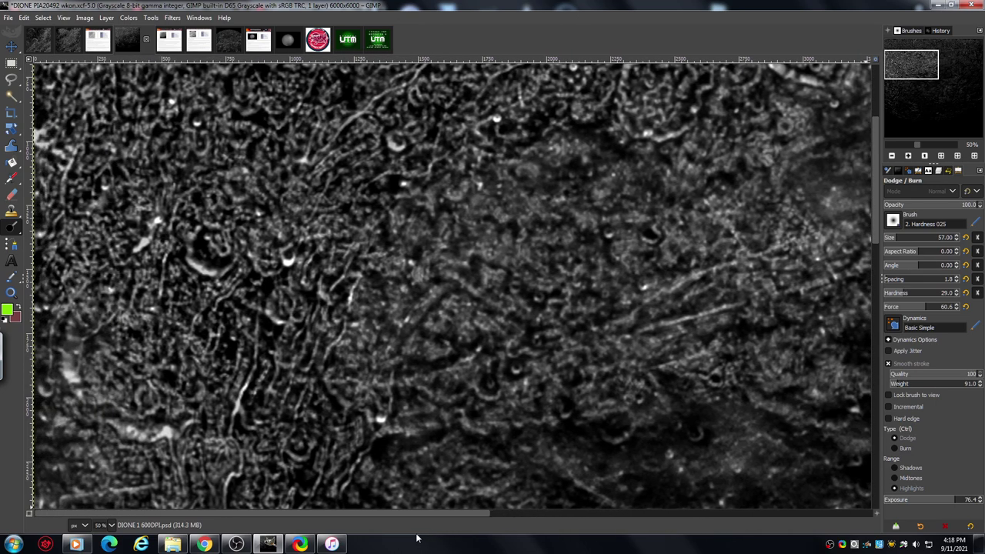
left_click(893, 157)
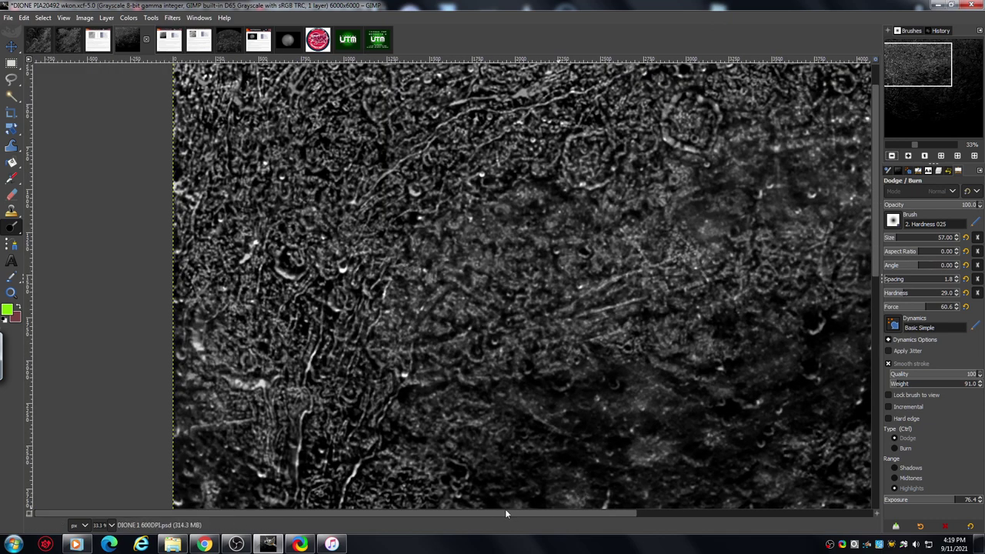
scroll(530, 523, "right", 5)
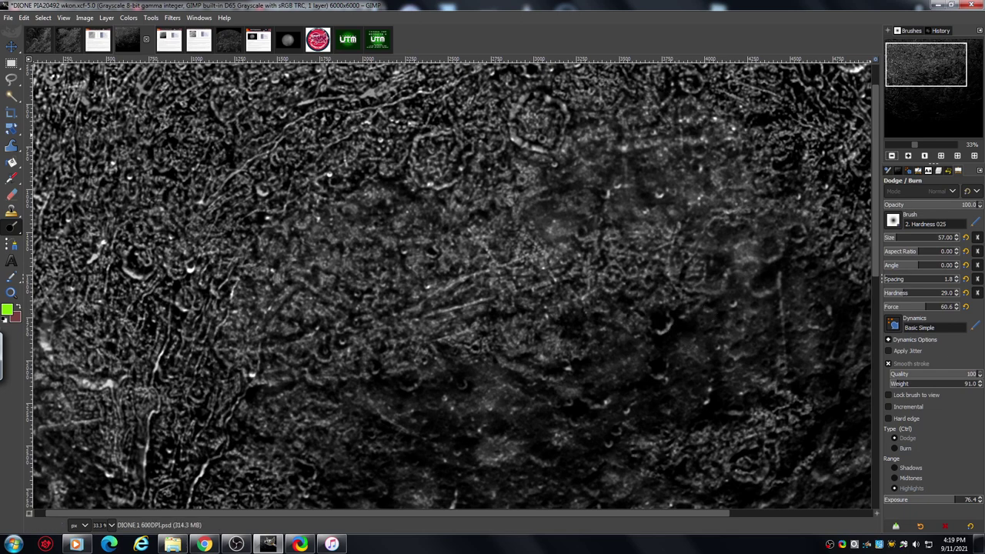
scroll(876, 221, "up", 3)
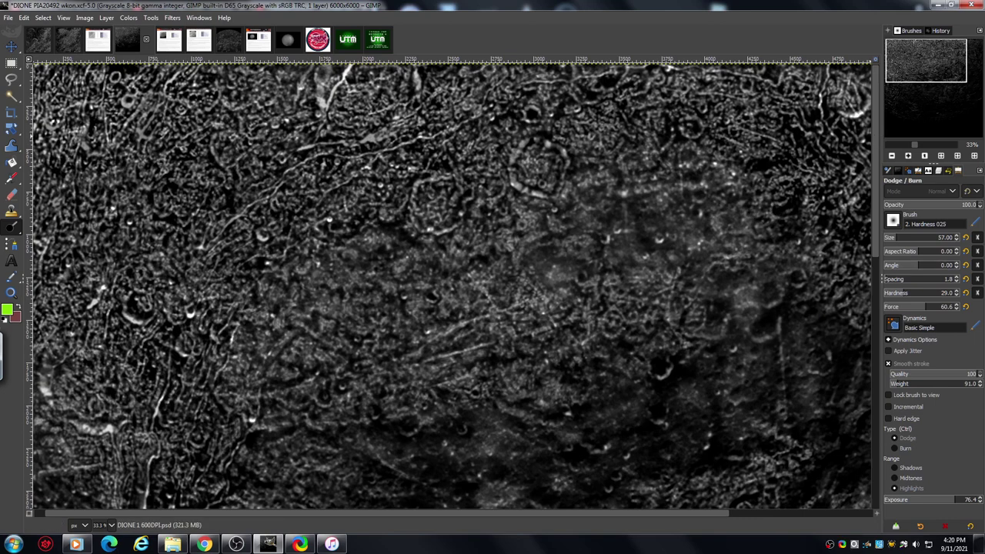
Step: Brighten the small craters and ridges beside the bright fractures in the moon's lower-left terrain with Dodge at 67% zoom
left_click_drag(929, 66, 938, 68)
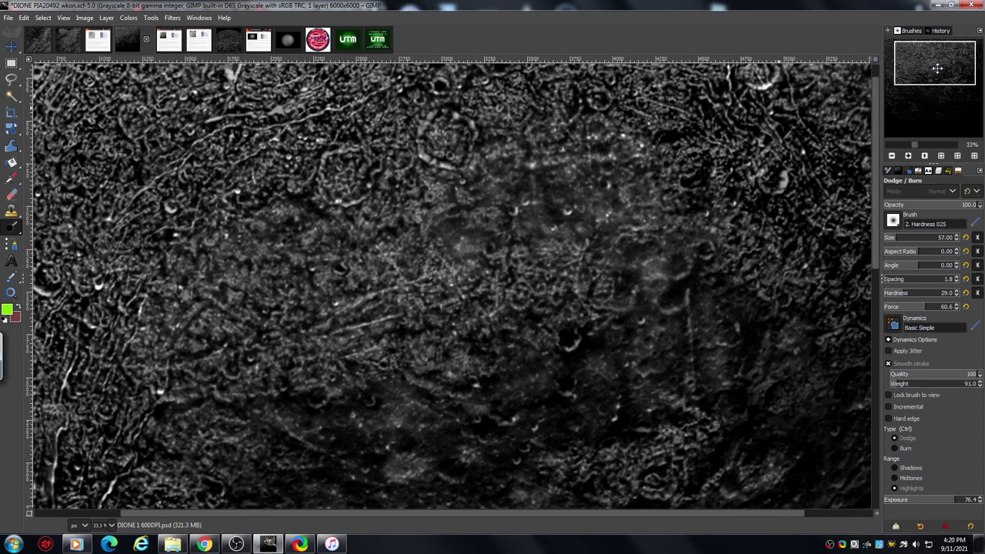
left_click(892, 156)
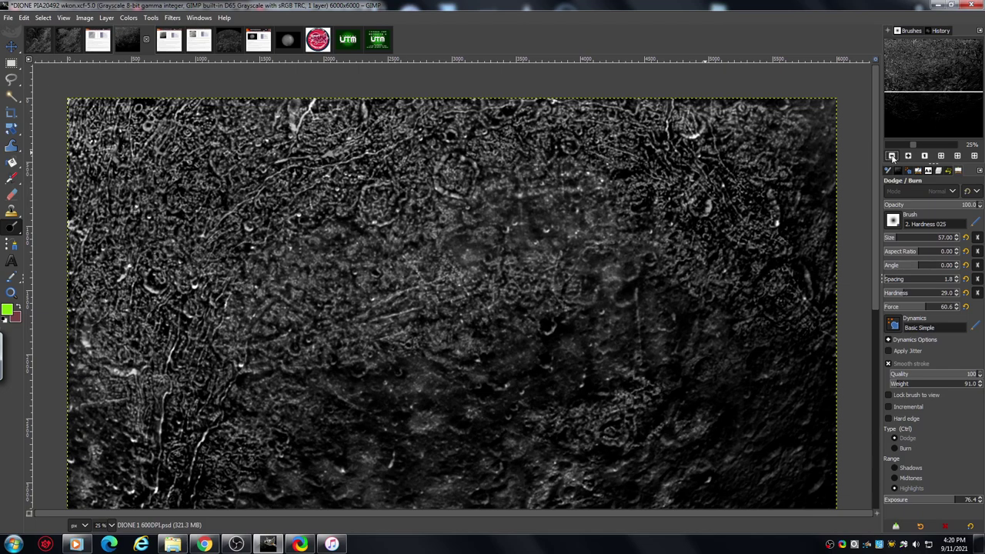
left_click(892, 157)
left_click_drag(930, 91, 927, 102)
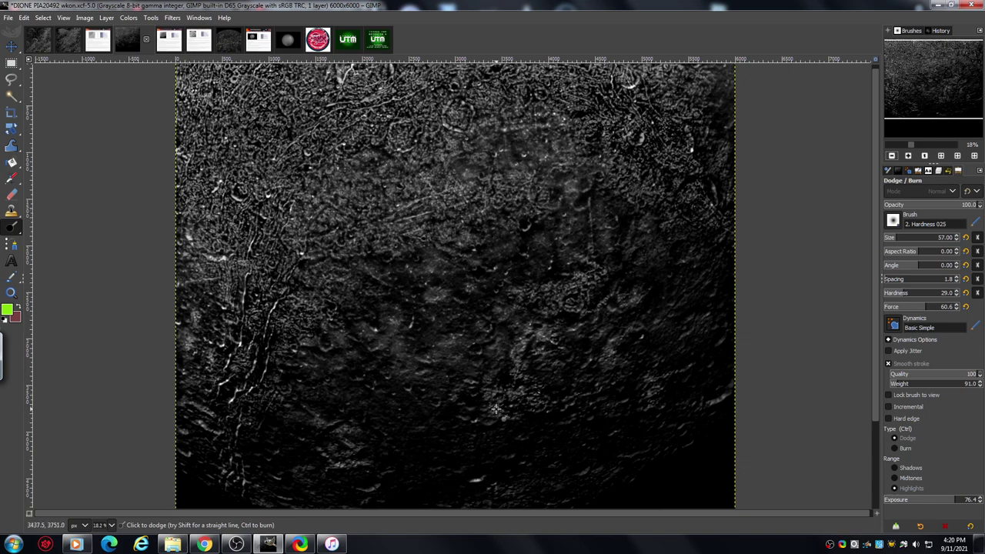
left_click(908, 157)
left_click(908, 156)
left_click_drag(929, 85, 916, 104)
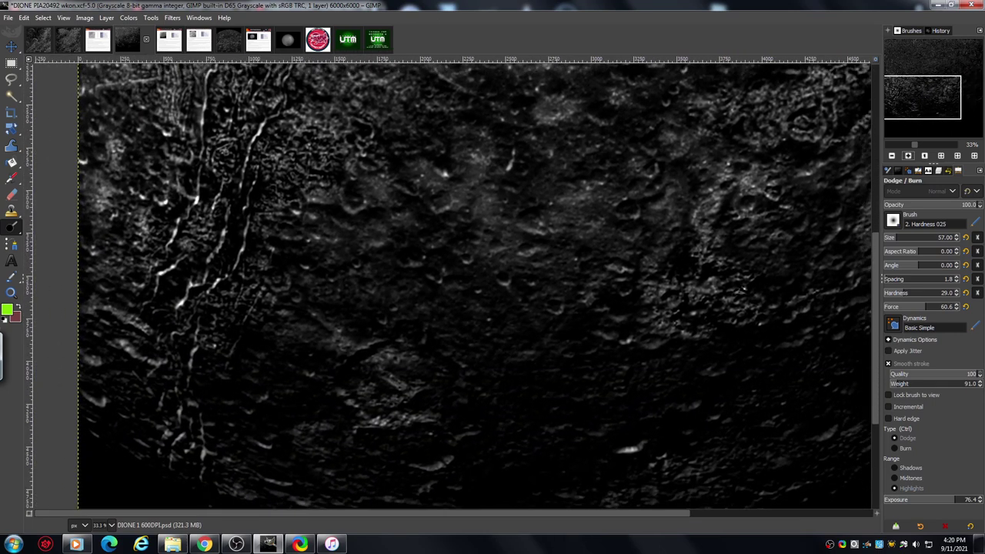
left_click(909, 156)
left_click(908, 156)
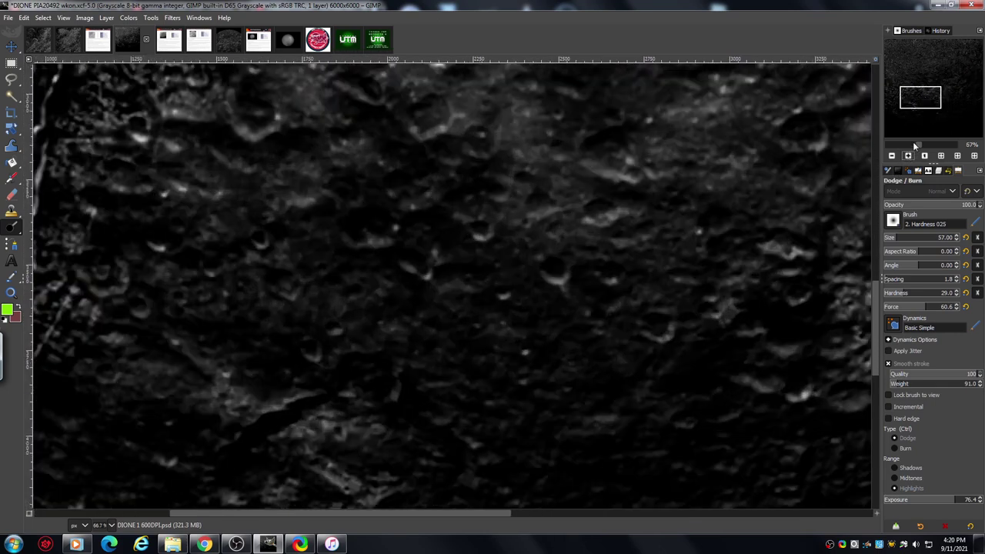
left_click_drag(926, 106, 921, 108)
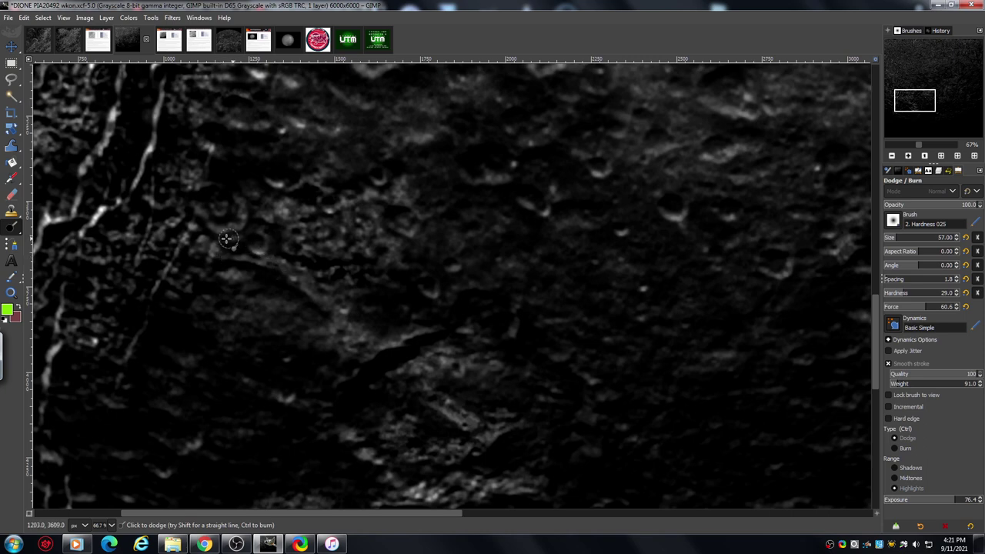
mouse_move(229, 244)
left_mouse_down()
mouse_move(237, 204)
mouse_move(203, 199)
mouse_move(238, 208)
mouse_move(206, 193)
mouse_move(218, 213)
mouse_move(216, 192)
mouse_move(236, 201)
mouse_move(225, 200)
mouse_move(241, 184)
mouse_move(189, 160)
mouse_move(199, 179)
mouse_move(234, 183)
mouse_move(192, 167)
mouse_move(166, 201)
mouse_move(189, 202)
left_mouse_up()
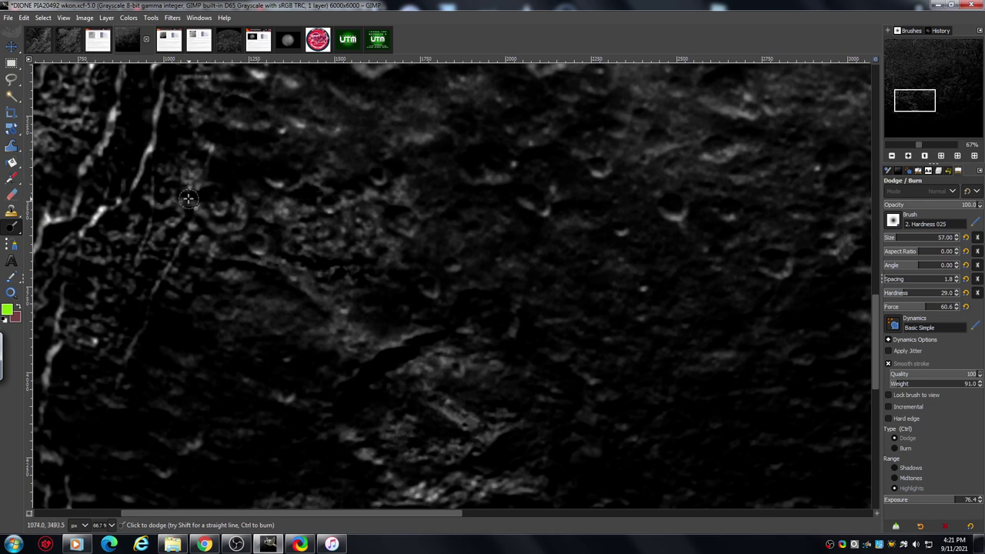
mouse_move(294, 174)
left_mouse_down()
mouse_move(320, 195)
mouse_move(342, 182)
mouse_move(385, 200)
mouse_move(400, 264)
mouse_move(382, 278)
mouse_move(344, 265)
mouse_move(427, 296)
mouse_move(431, 275)
mouse_move(415, 258)
mouse_move(411, 267)
mouse_move(441, 267)
mouse_move(408, 265)
mouse_move(449, 258)
left_mouse_up()
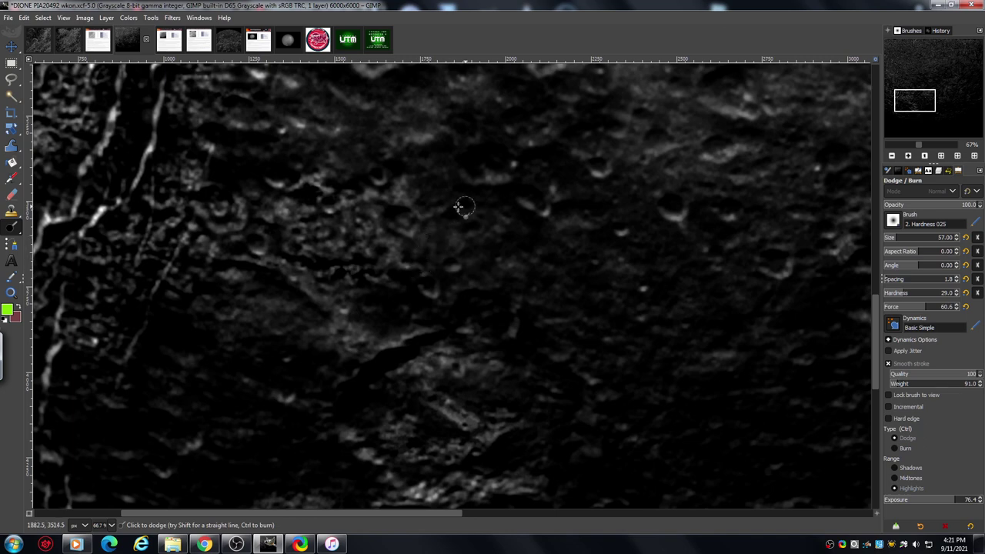
Step: Examine the dodged Dione image at 25% zoom, from the moon's lower limb up to the ring craters near its upper edge
left_click(892, 155)
left_click(892, 156)
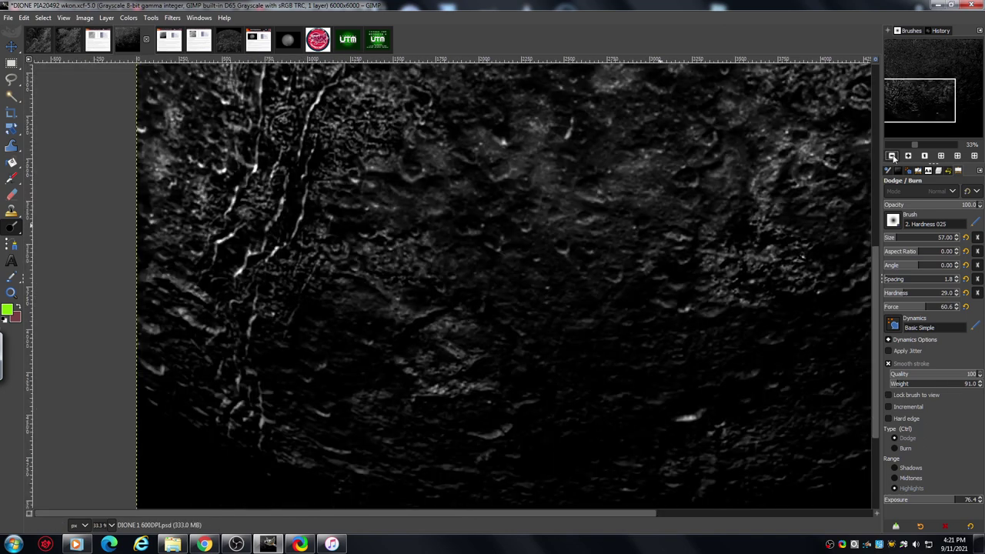
left_click(892, 155)
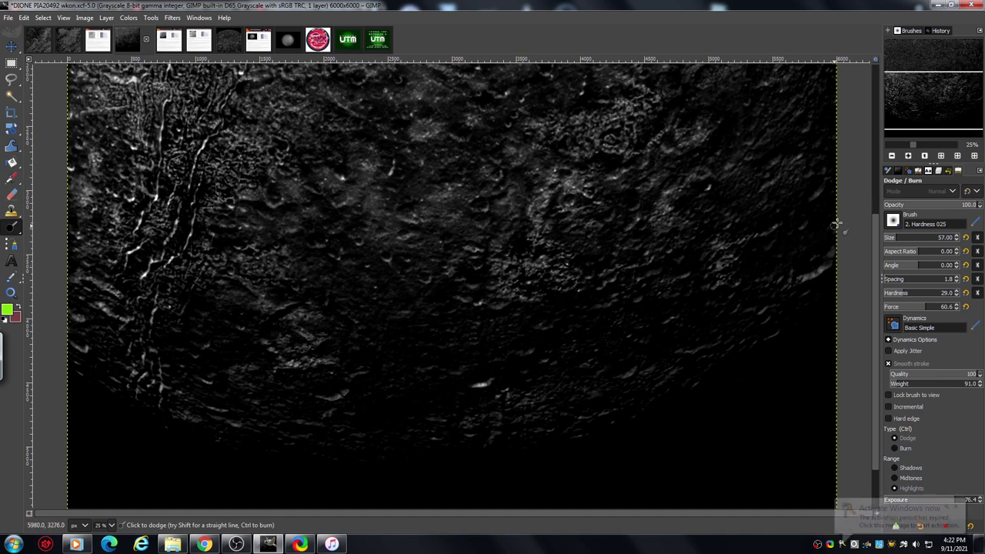
scroll(877, 308, "up", 1)
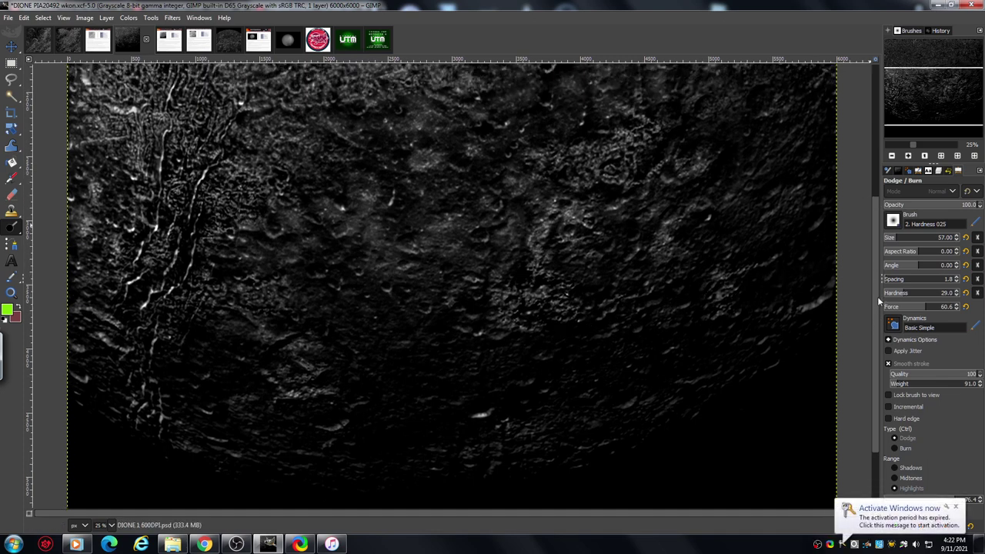
left_click(957, 509)
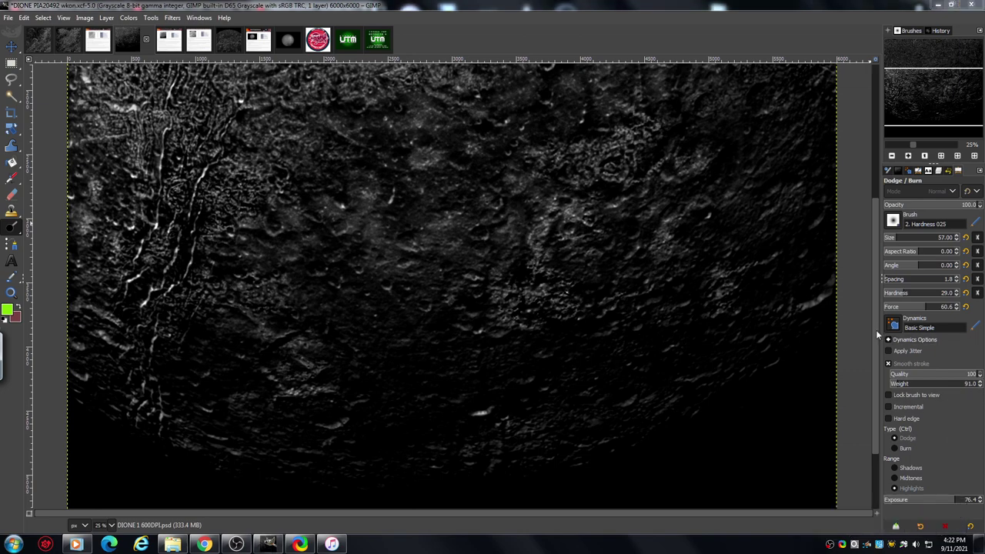
scroll(876, 330, "up", 2)
left_click_drag(873, 300, 867, 191)
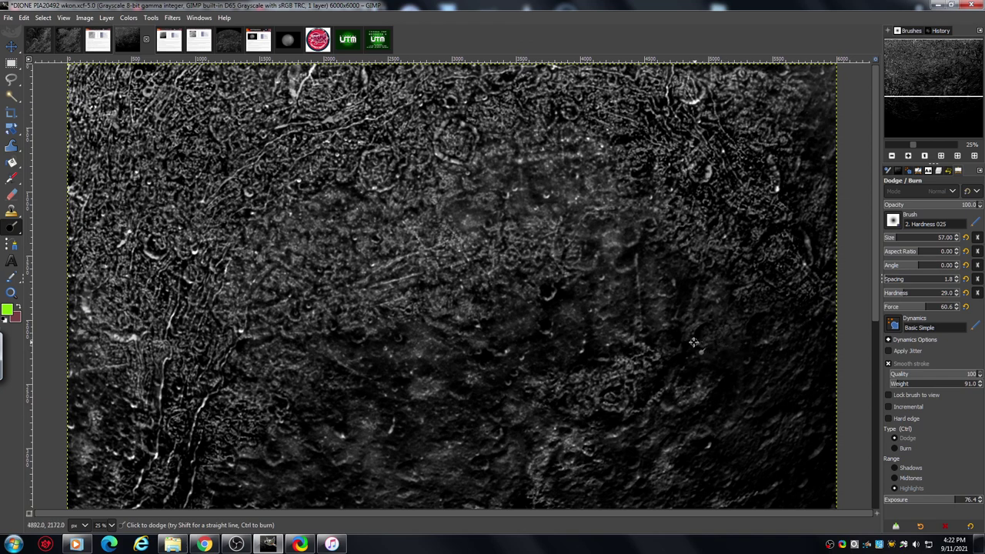
Step: Bring up the green UTM "Thanks for watching" outro image
left_click(377, 40)
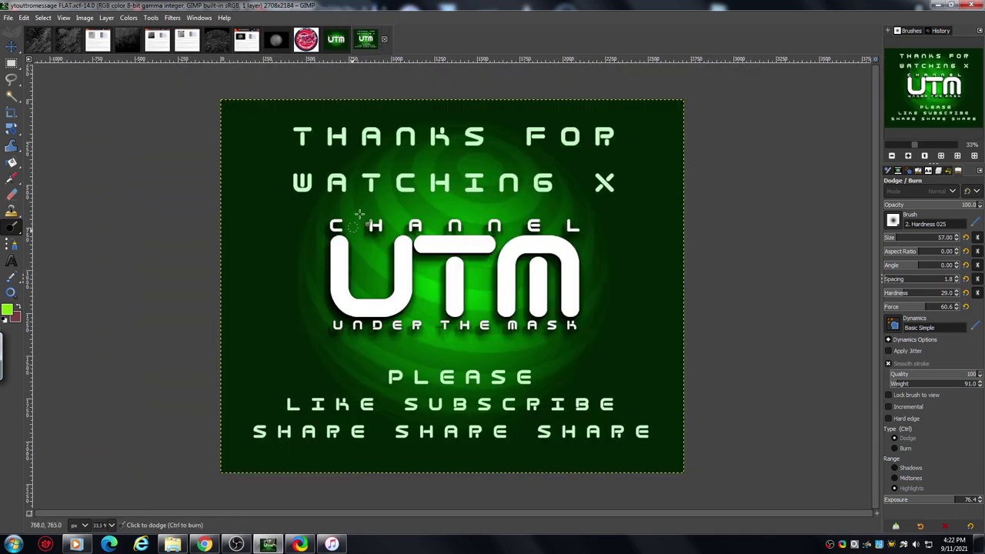